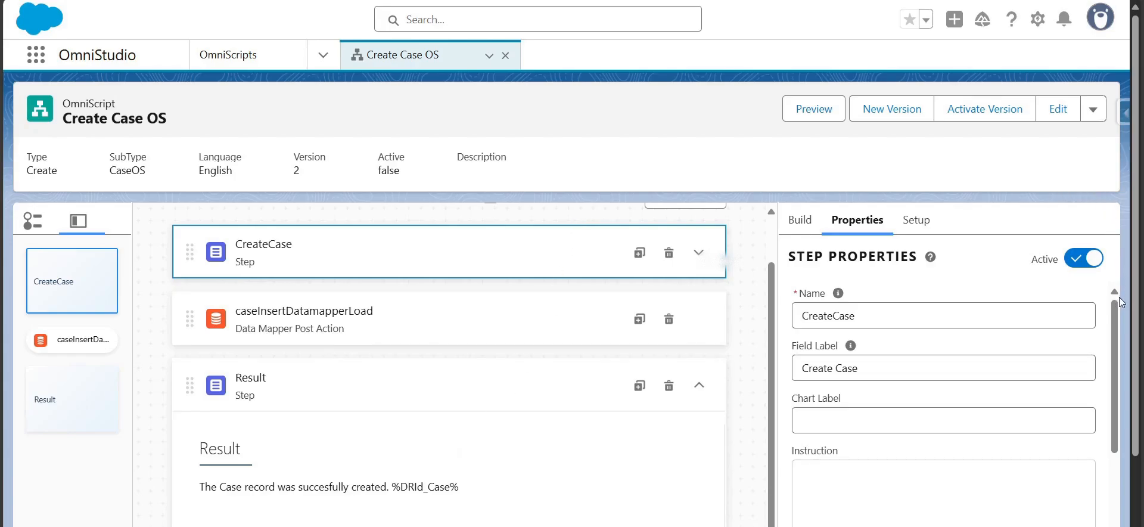
Examine the CreateCase step's Subject, Origin, Status and Priority fields and their properties, leaving the step collapsed
{"action": "scroll", "coordinate": [1117, 302], "scroll_direction": "down", "scroll_amount": 2}
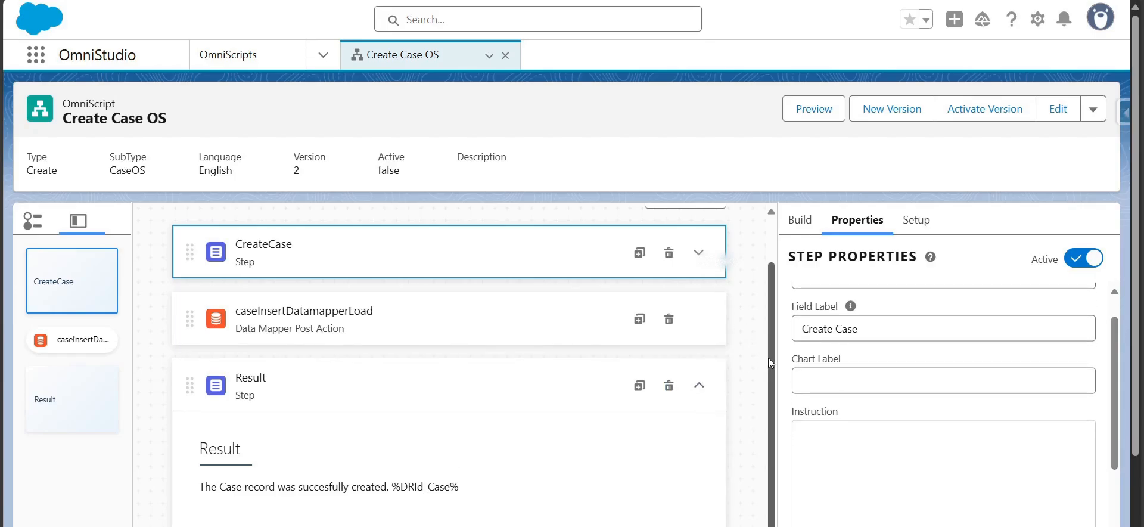
{"action": "scroll", "coordinate": [767, 358], "scroll_direction": "up", "scroll_amount": 1}
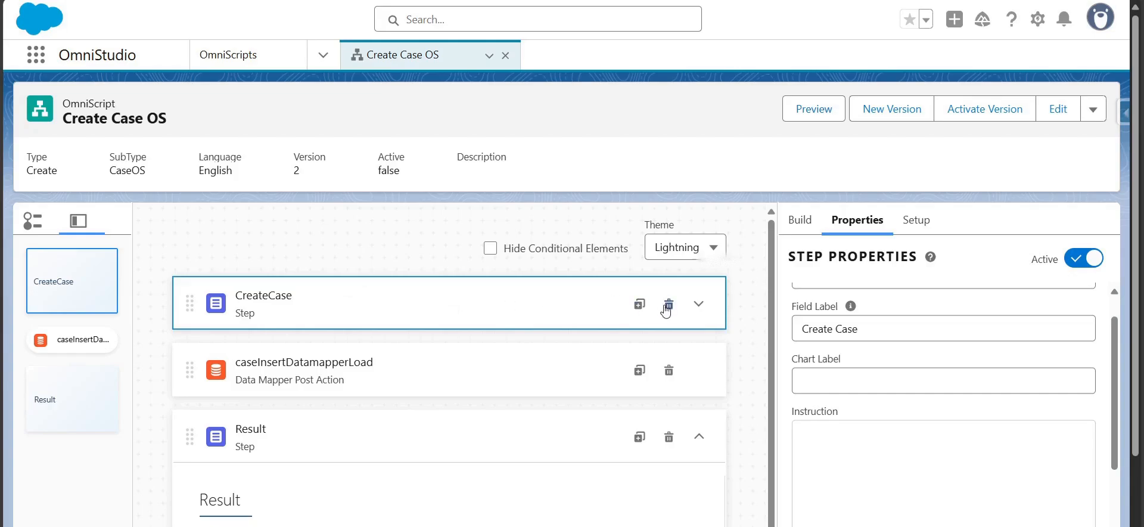
{"action": "left_click", "coordinate": [698, 303]}
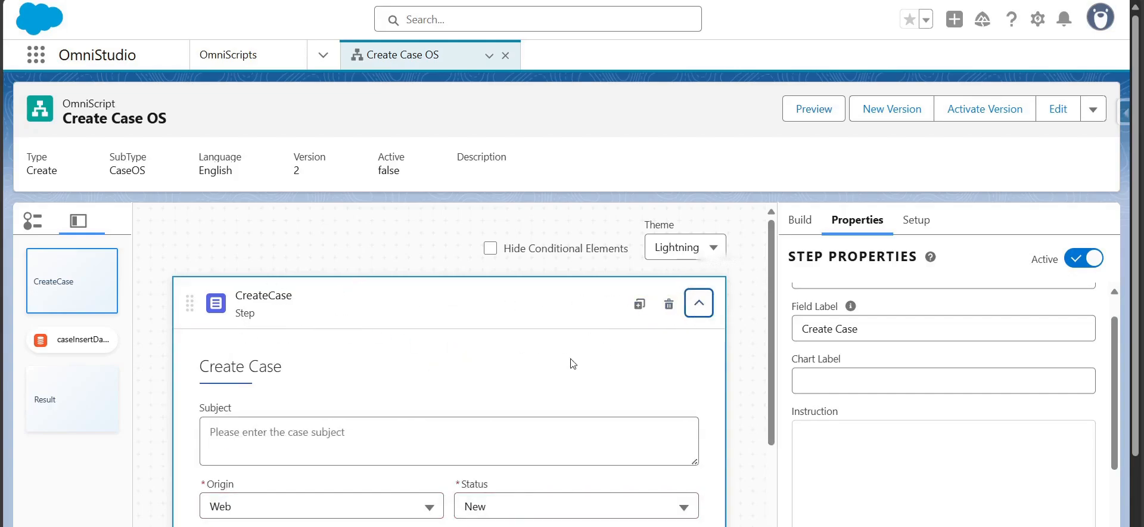
{"action": "scroll", "coordinate": [692, 345], "scroll_direction": "down", "scroll_amount": 1}
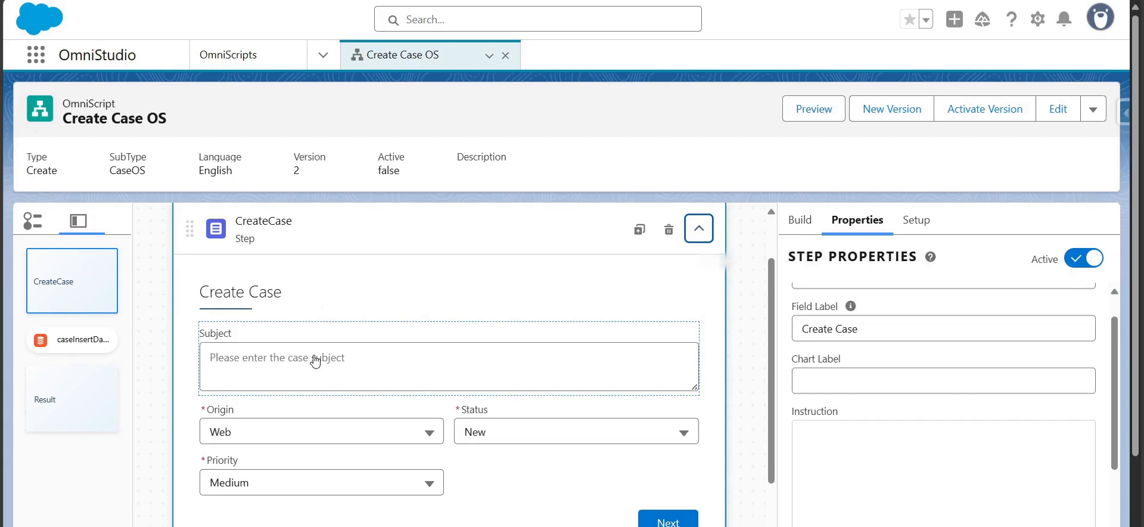
{"action": "left_click", "coordinate": [315, 361]}
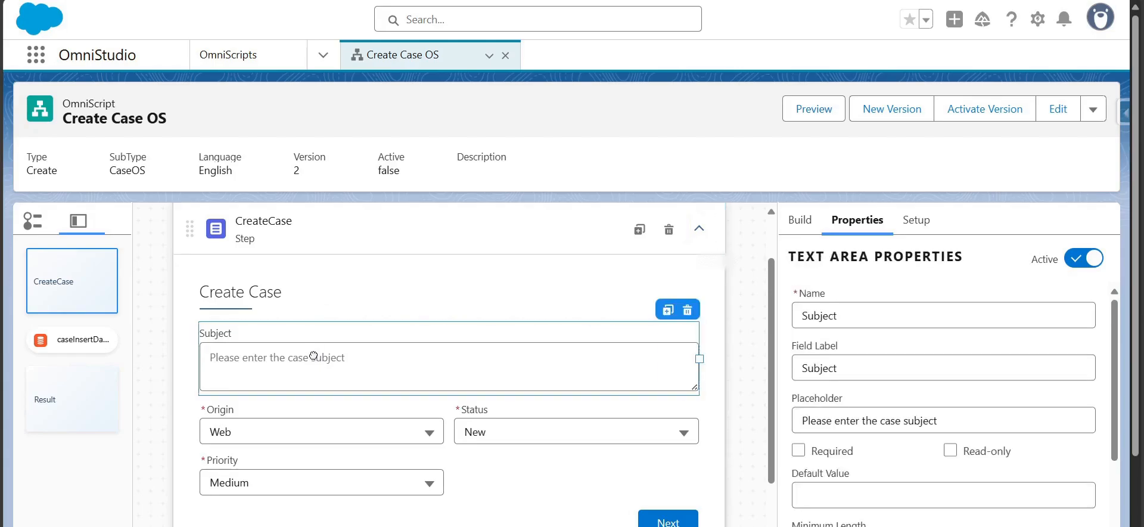
{"action": "left_click", "coordinate": [315, 419]}
{"action": "left_click", "coordinate": [496, 418]}
{"action": "left_click", "coordinate": [356, 460]}
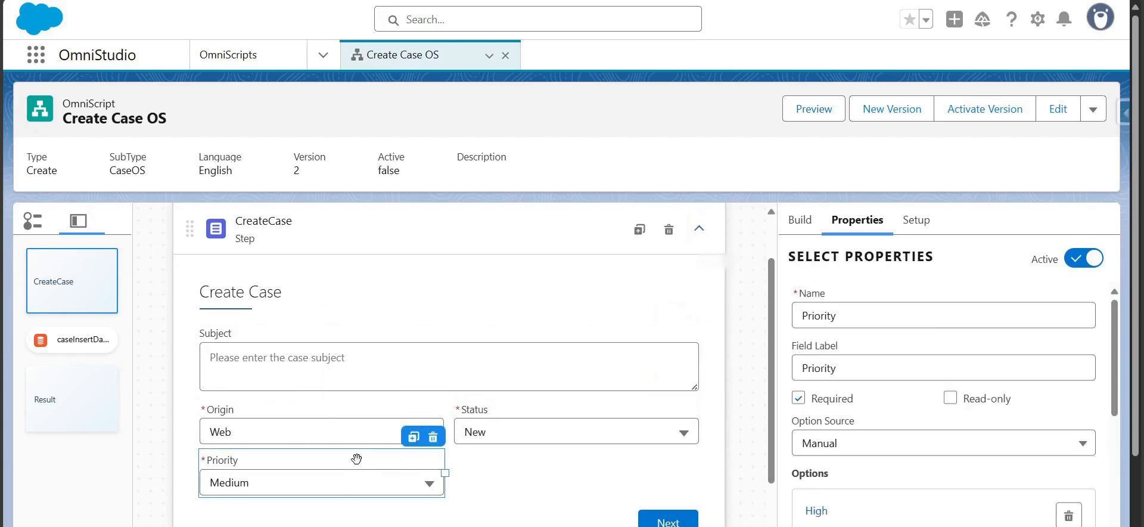
{"action": "left_click", "coordinate": [697, 230]}
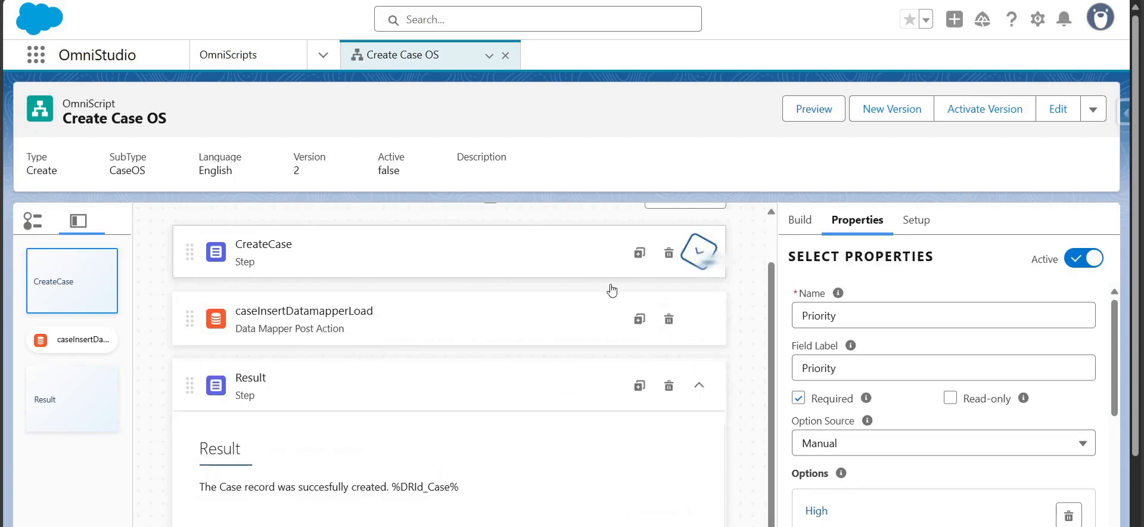
Review the field mappings of the data mapper used by the caseInsertDatamapperLoad action, then close it
{"action": "left_click", "coordinate": [542, 320]}
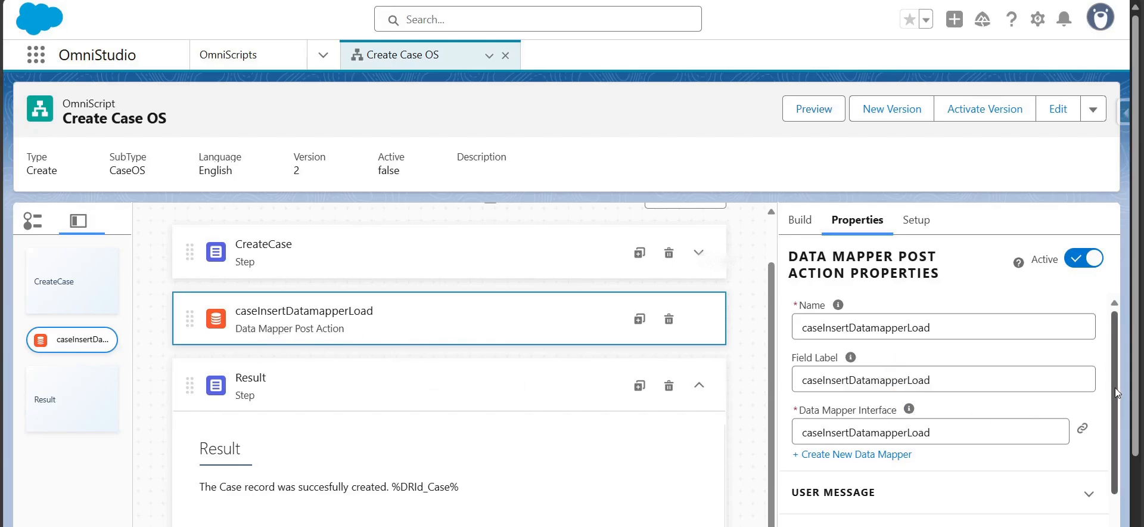
{"action": "left_click", "coordinate": [1085, 432]}
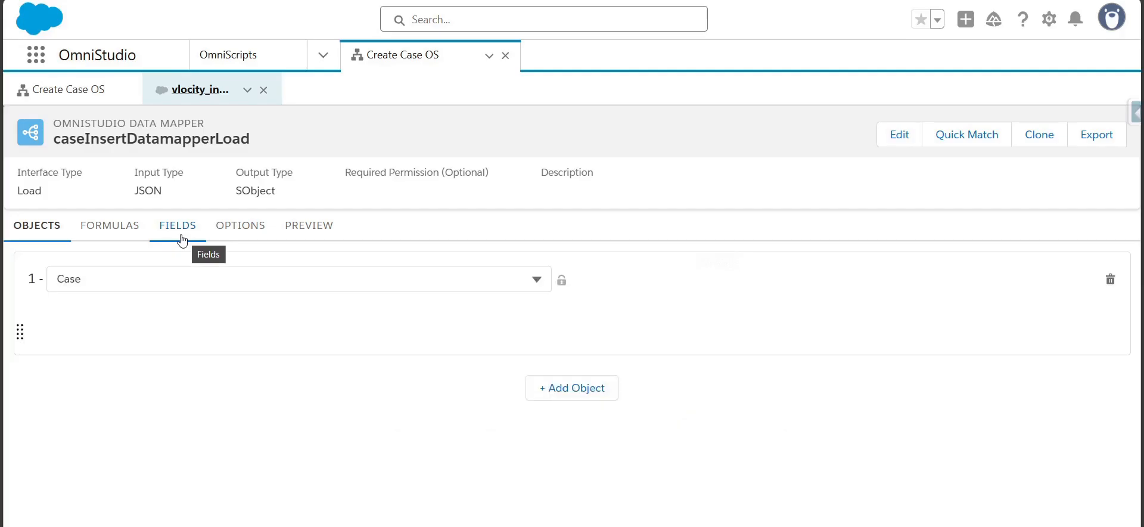
{"action": "left_click", "coordinate": [181, 237]}
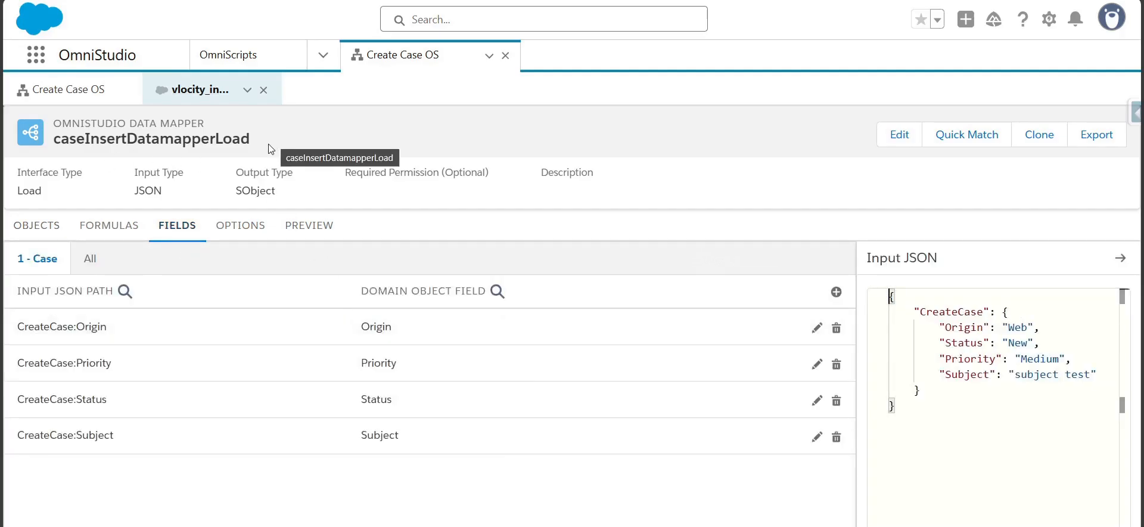
{"action": "left_click", "coordinate": [90, 89]}
{"action": "left_click", "coordinate": [264, 89]}
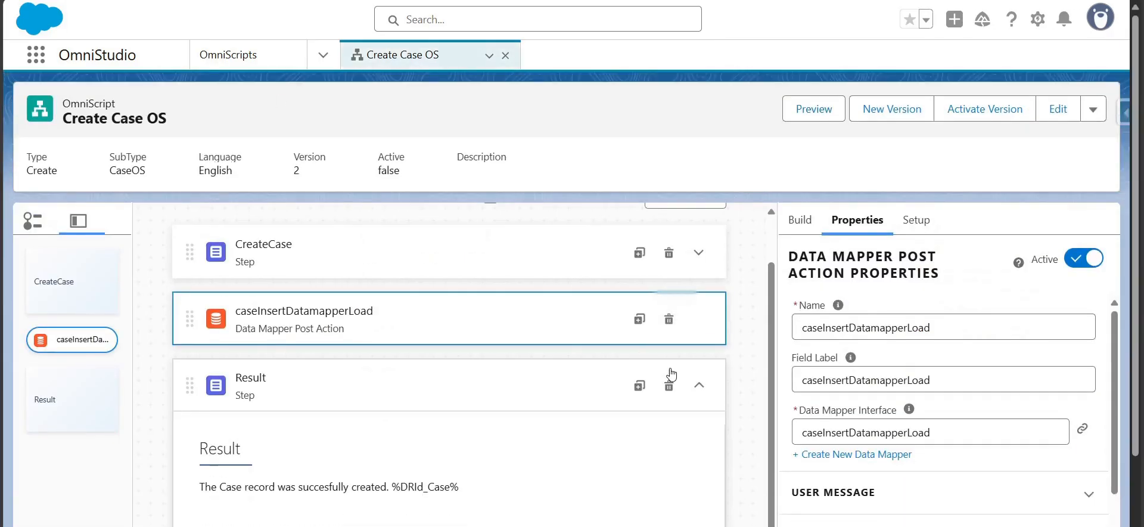
Preview the OmniScript and examine its Action Debugger and the Data JSON for the CreateCase step
{"action": "left_click", "coordinate": [829, 112]}
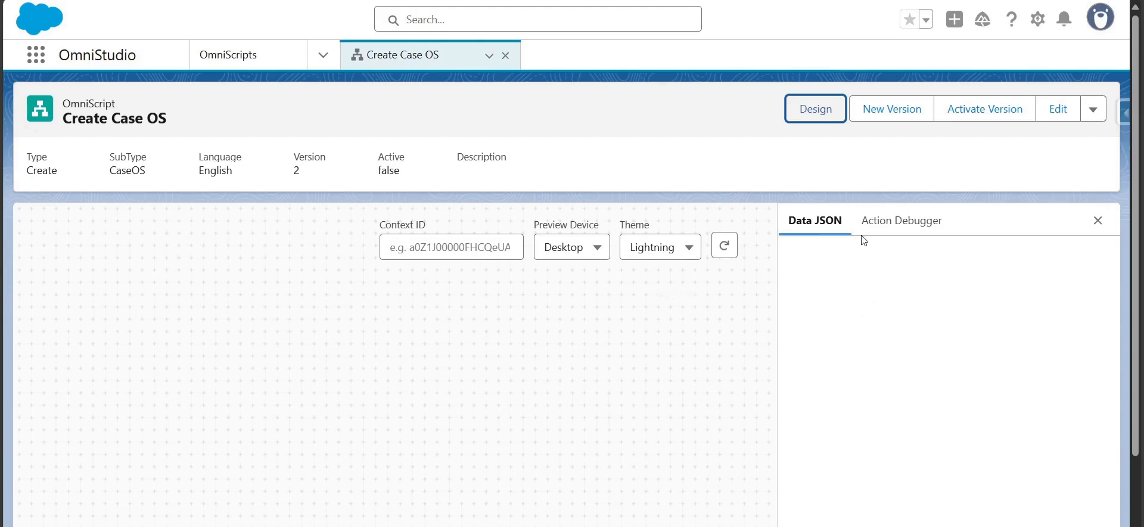
{"action": "left_click", "coordinate": [883, 230]}
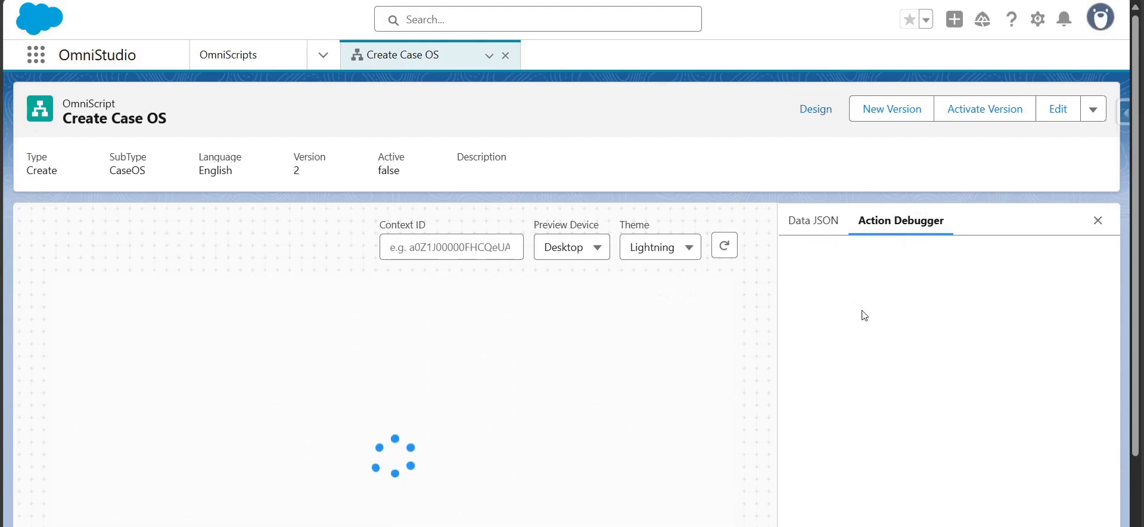
{"action": "left_click", "coordinate": [820, 222]}
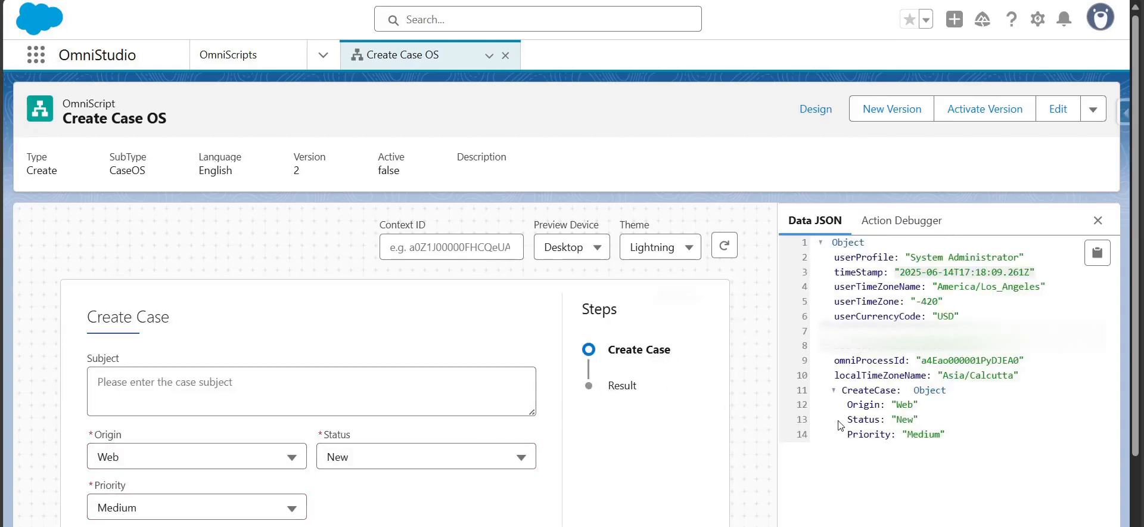
{"action": "scroll", "coordinate": [572, 432], "scroll_direction": "down", "scroll_amount": 1}
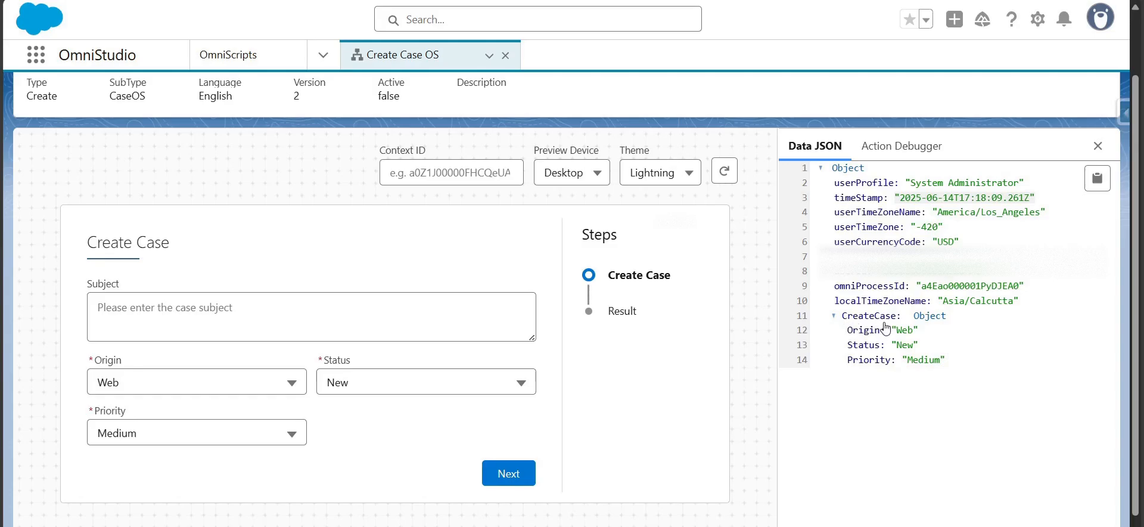
Enter "test" as the case subject in the preview and advance to the Result step
{"action": "left_click", "coordinate": [371, 326]}
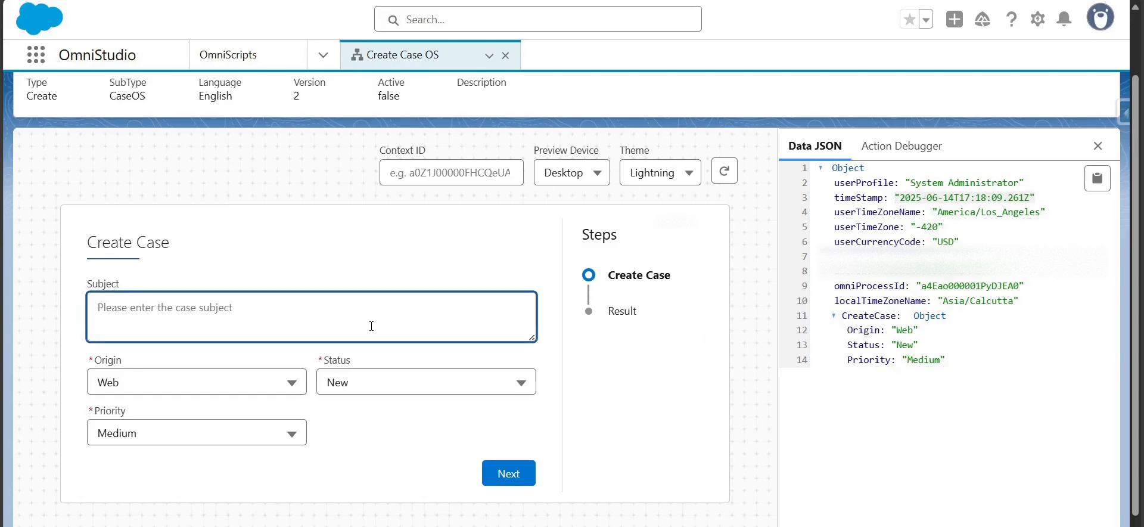
{"action": "type", "text": "test"}
{"action": "left_click", "coordinate": [422, 245]}
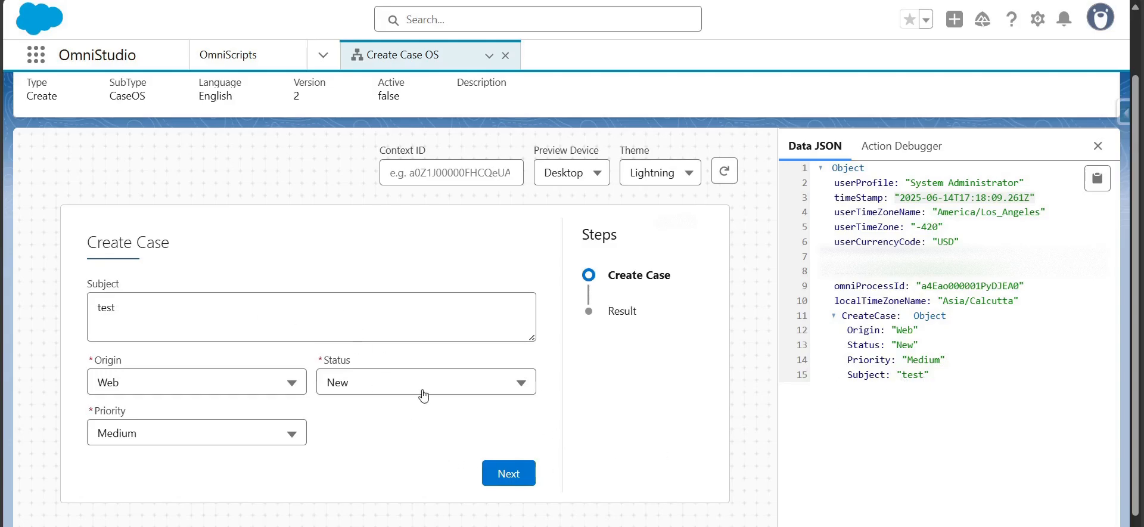
{"action": "left_click", "coordinate": [502, 475]}
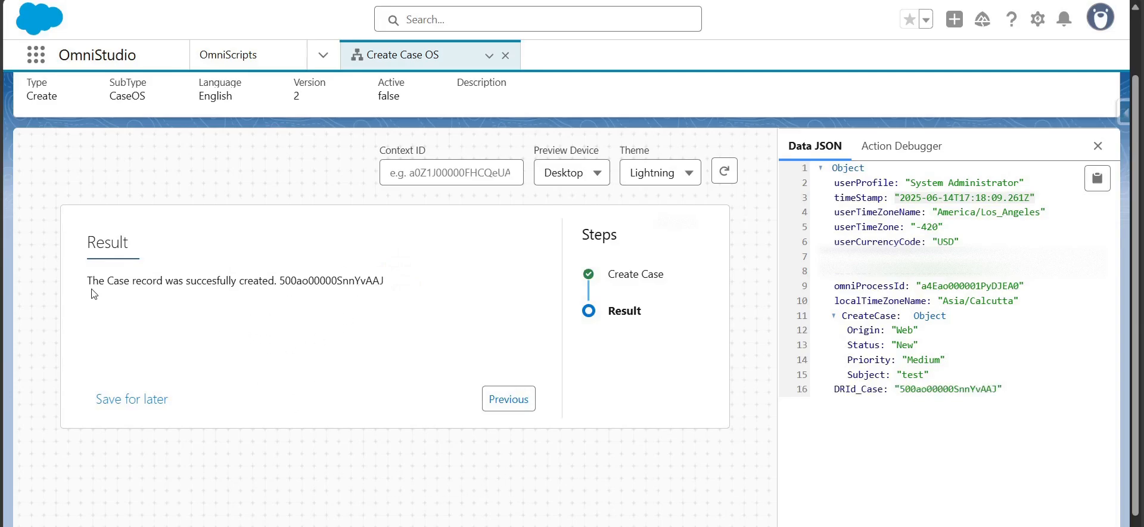
Examine the case record ID in the result message and the DRId_Case value in the Data JSON
{"action": "left_click_drag", "start_coordinate": [92, 280], "coordinate": [386, 288]}
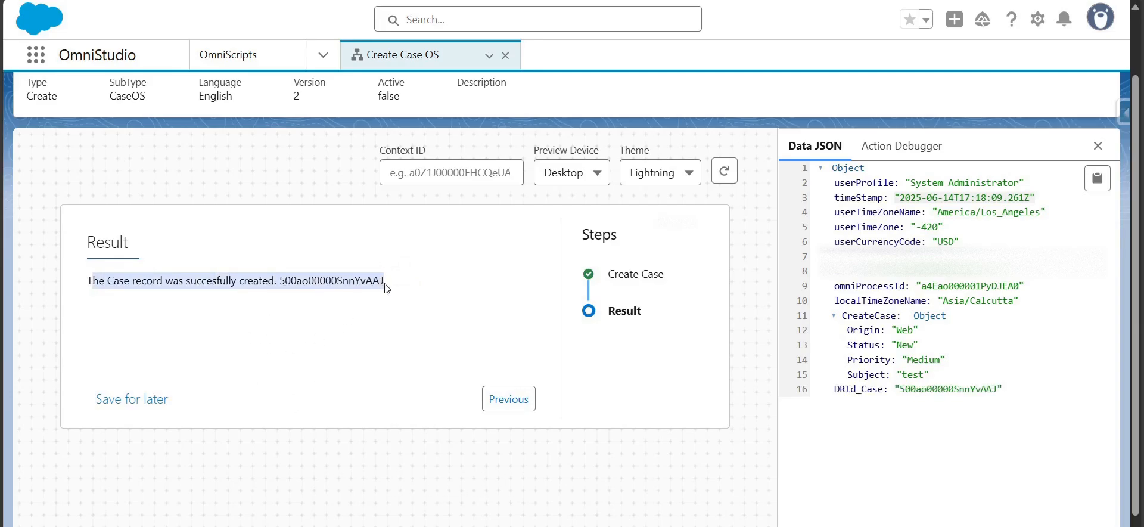
{"action": "left_click", "coordinate": [332, 316]}
{"action": "left_click_drag", "start_coordinate": [276, 278], "coordinate": [296, 282]}
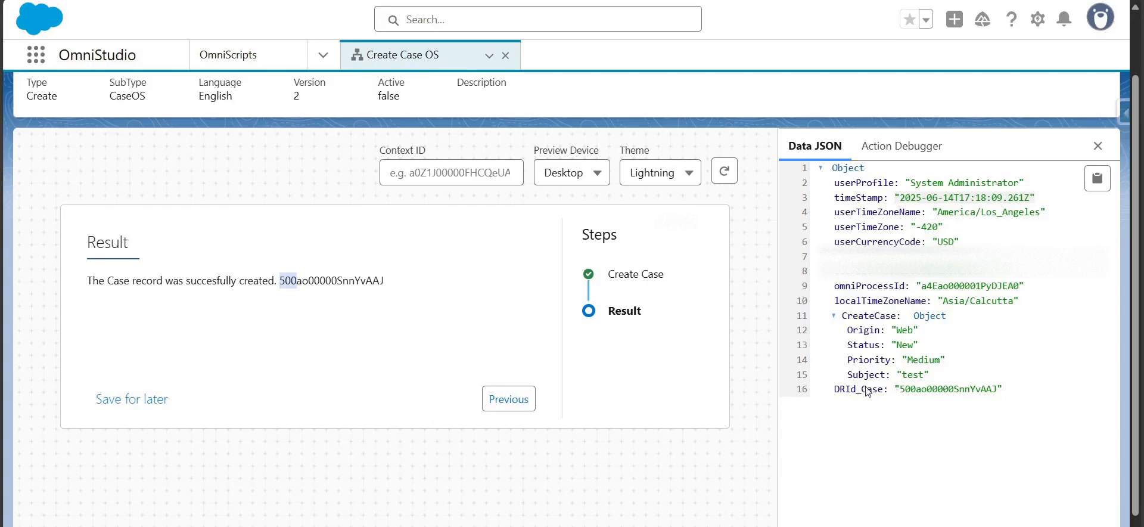
{"action": "scroll", "coordinate": [852, 197], "scroll_direction": "up", "scroll_amount": 1}
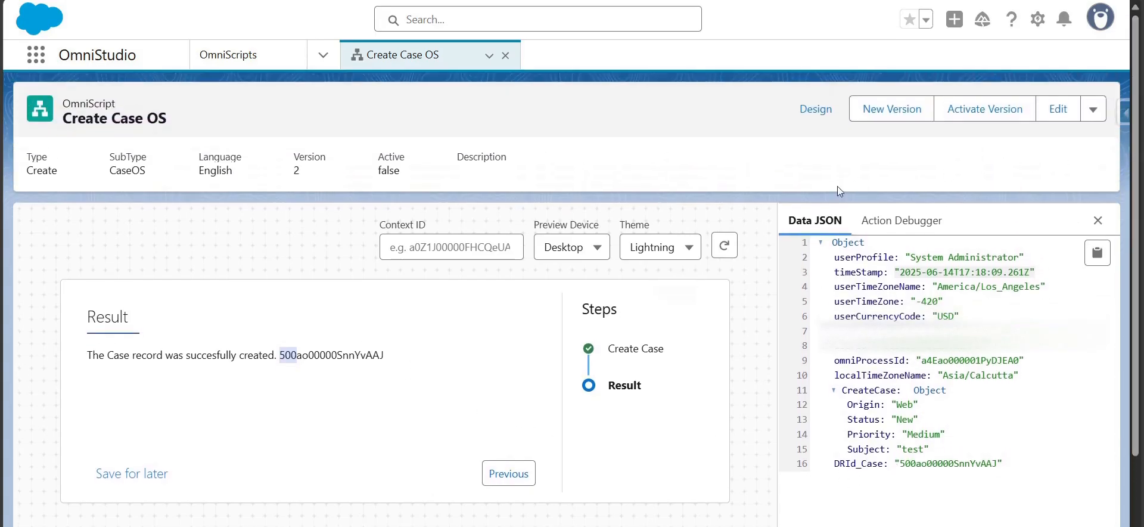
Return to the design view and inspect the %DRId_Case% merge field in the Result step's text block, leaving the text unsaved
{"action": "left_click", "coordinate": [821, 110]}
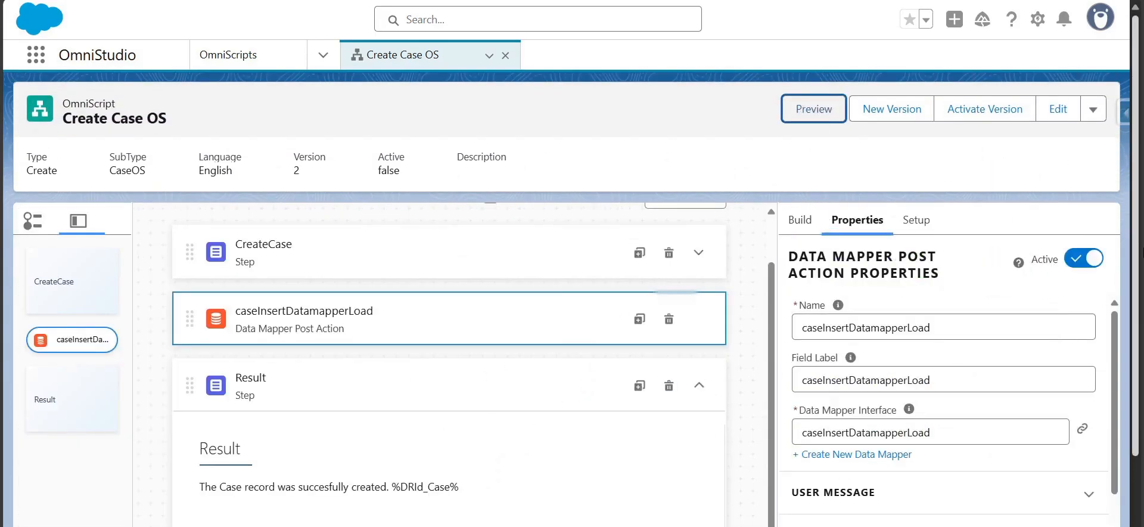
{"action": "scroll", "coordinate": [323, 293], "scroll_direction": "down", "scroll_amount": 2}
{"action": "left_click", "coordinate": [324, 293]}
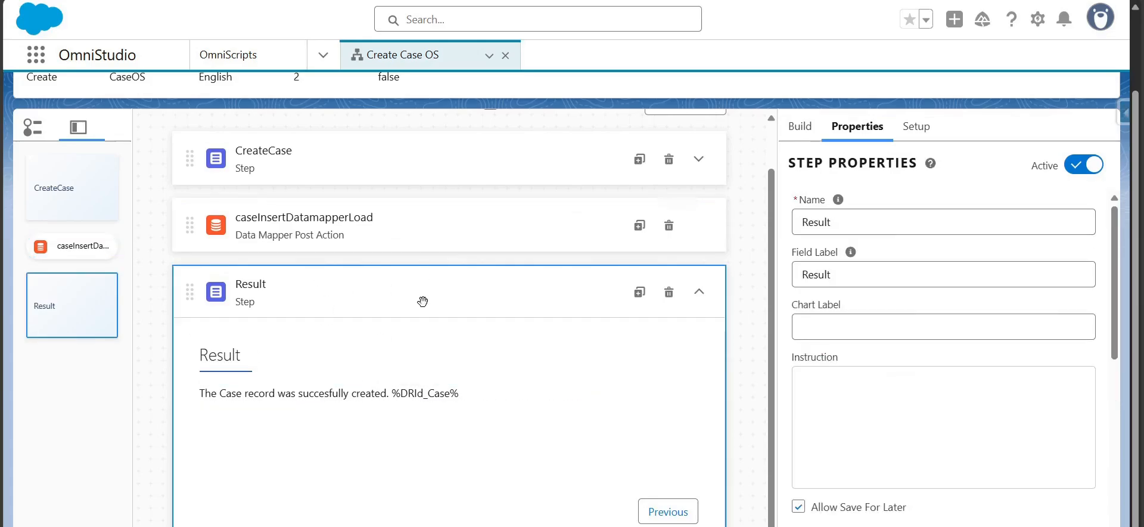
{"action": "left_click", "coordinate": [331, 393]}
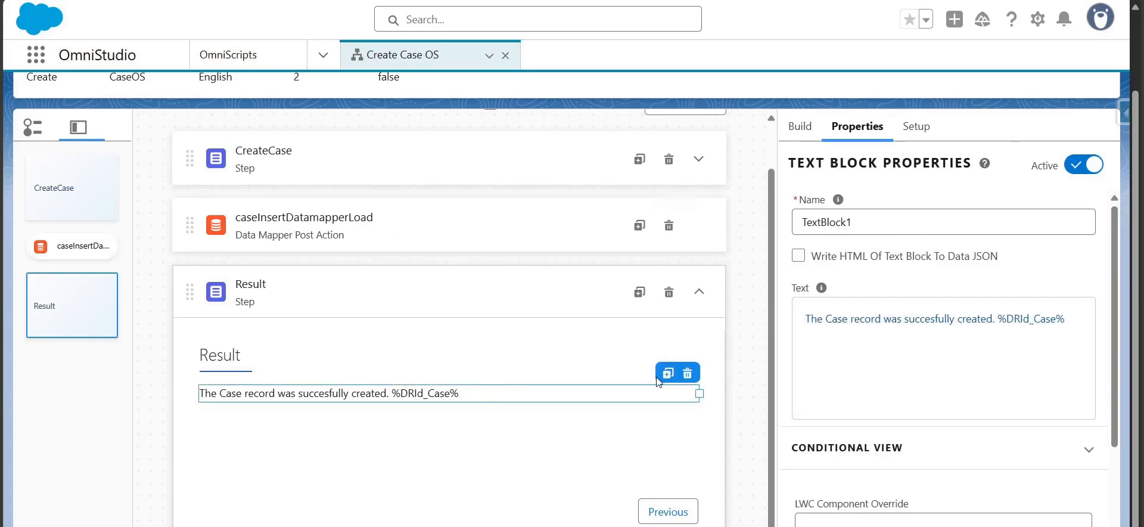
{"action": "left_click", "coordinate": [949, 365]}
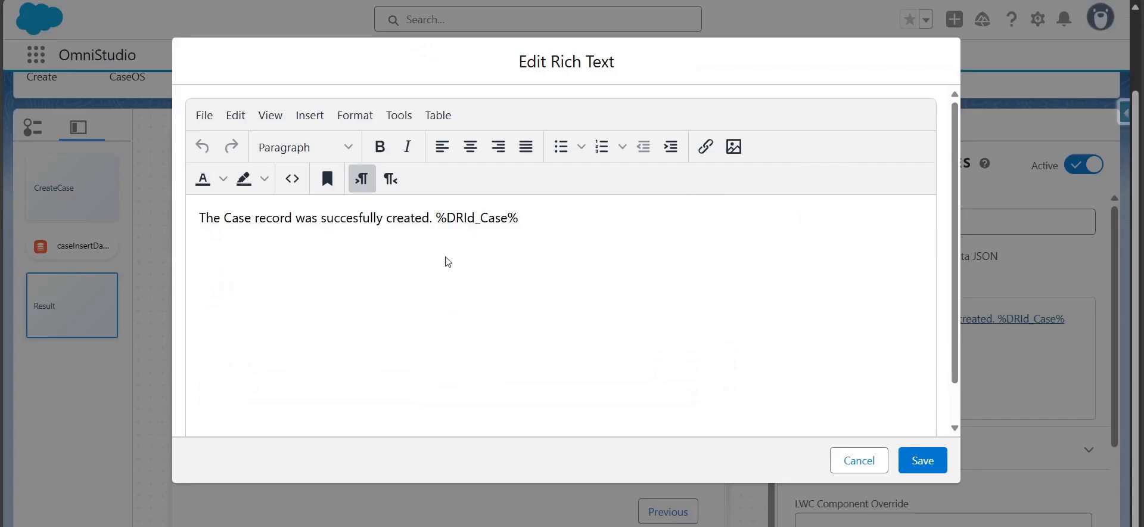
{"action": "left_click", "coordinate": [446, 218]}
{"action": "left_click_drag", "start_coordinate": [519, 218], "coordinate": [435, 218]}
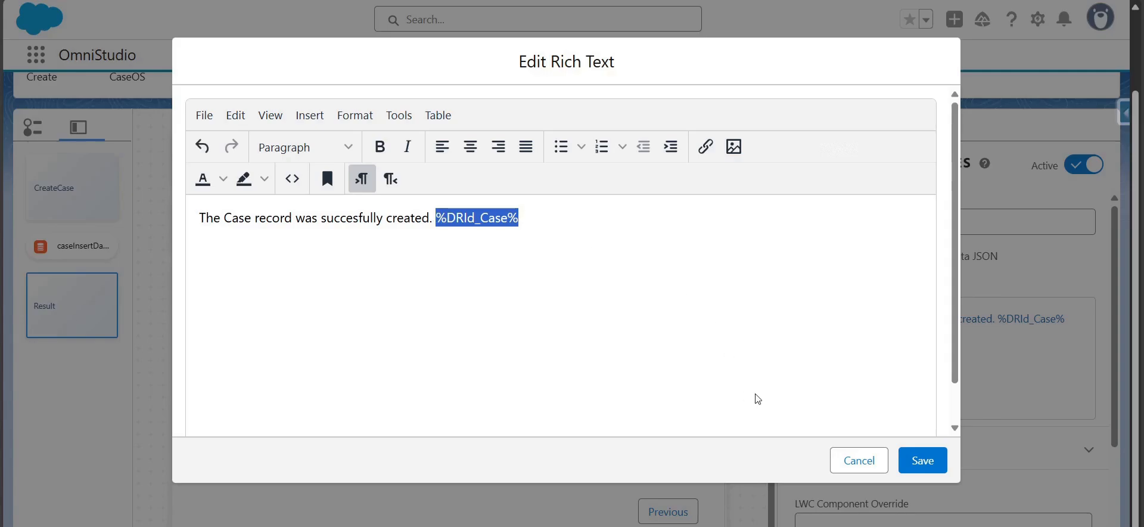
{"action": "left_click", "coordinate": [849, 465]}
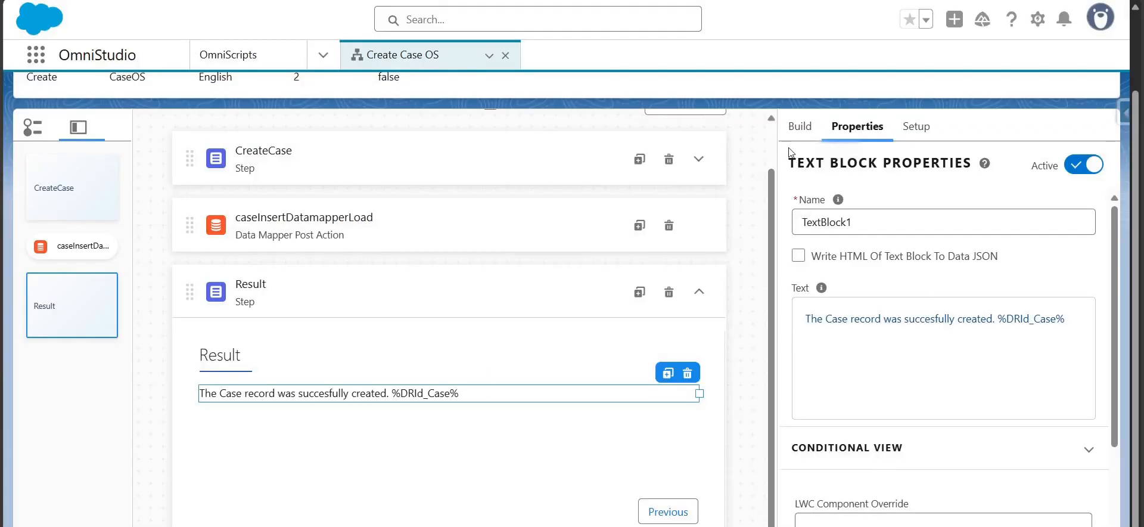
Search the available OmniScript elements for "na" to find the Navigate Action
{"action": "left_click", "coordinate": [799, 126]}
{"action": "left_click", "coordinate": [836, 167]}
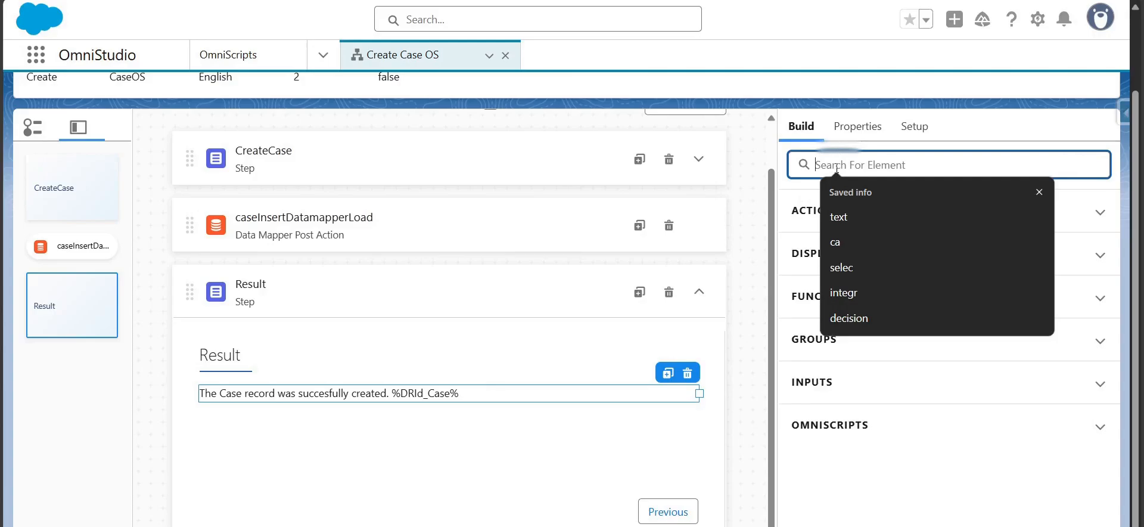
{"action": "type", "text": "na"}
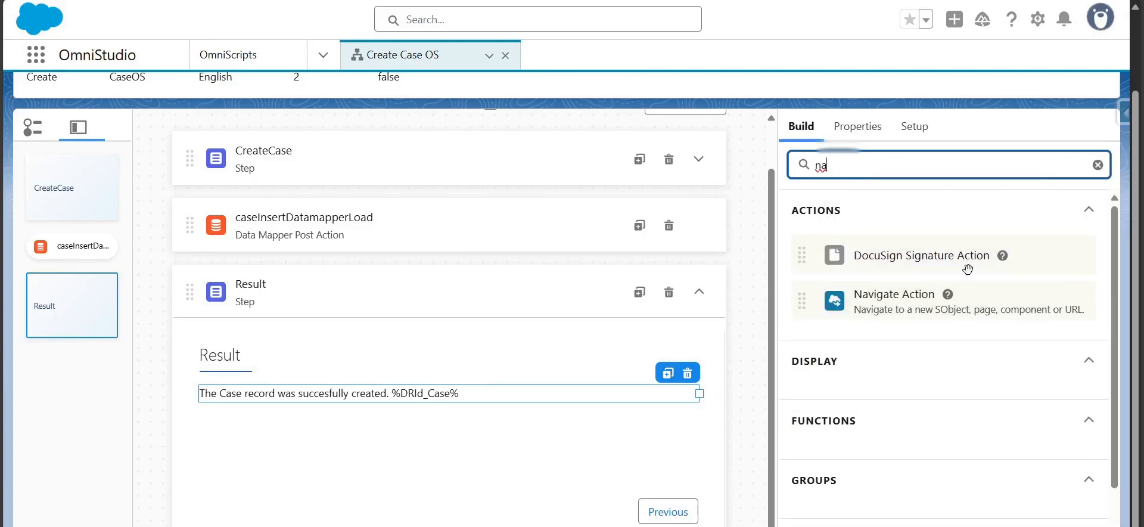
Read through the Navigate Action help, including its page reference types, and close it
{"action": "left_click", "coordinate": [948, 294]}
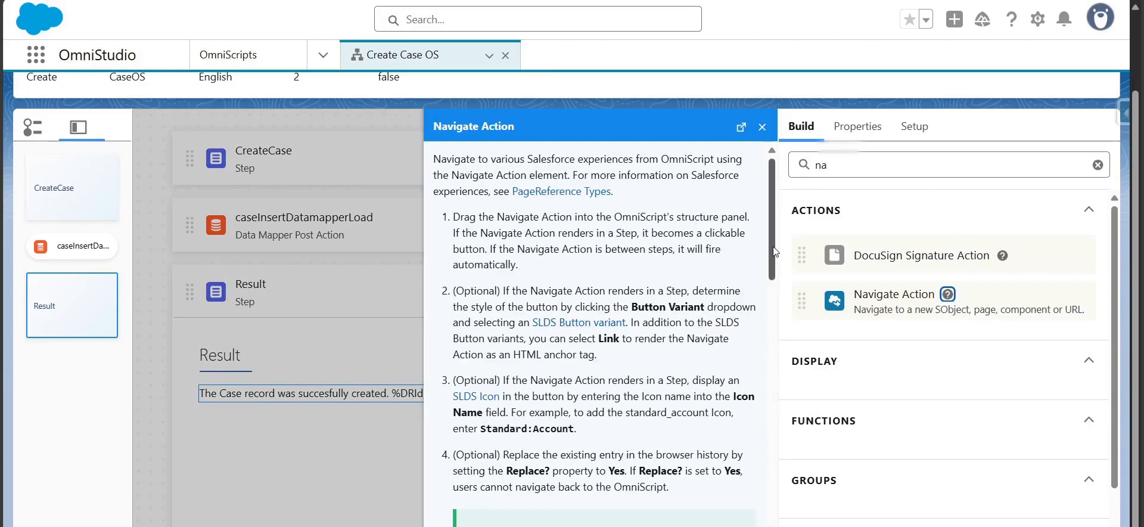
{"action": "left_click_drag", "start_coordinate": [775, 252], "coordinate": [768, 498]}
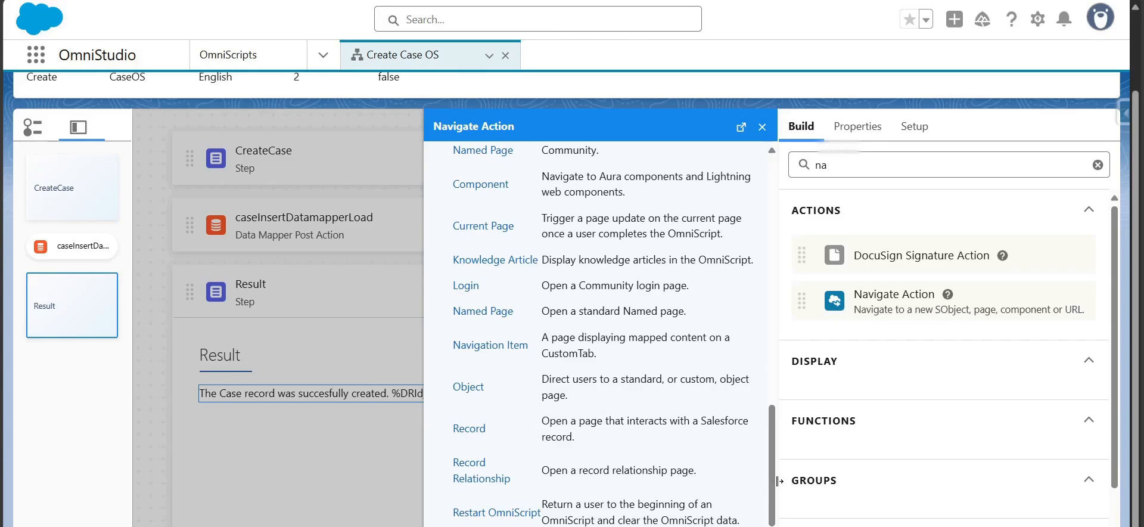
{"action": "left_click_drag", "start_coordinate": [777, 480], "coordinate": [768, 117]}
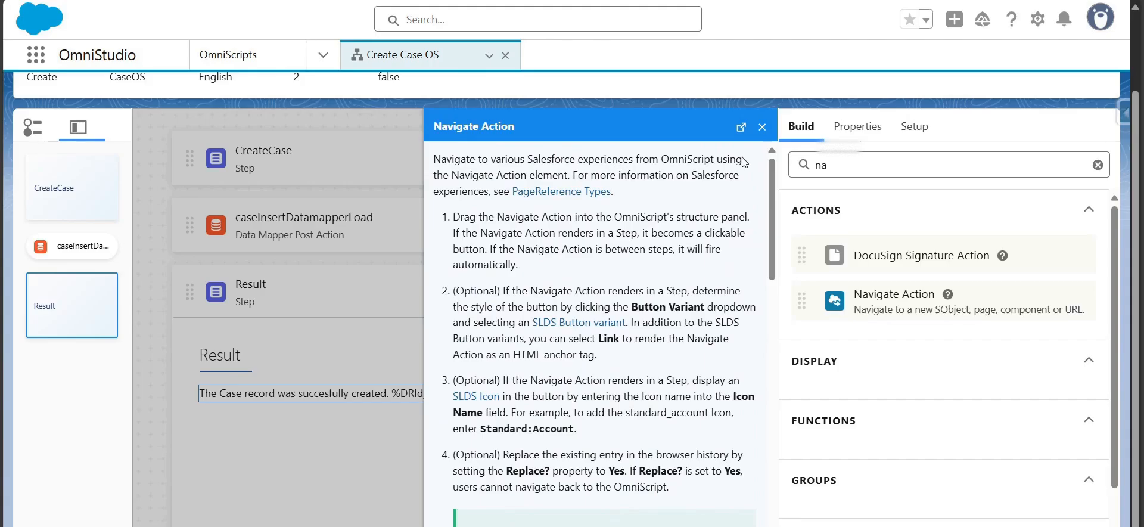
{"action": "left_click", "coordinate": [762, 127]}
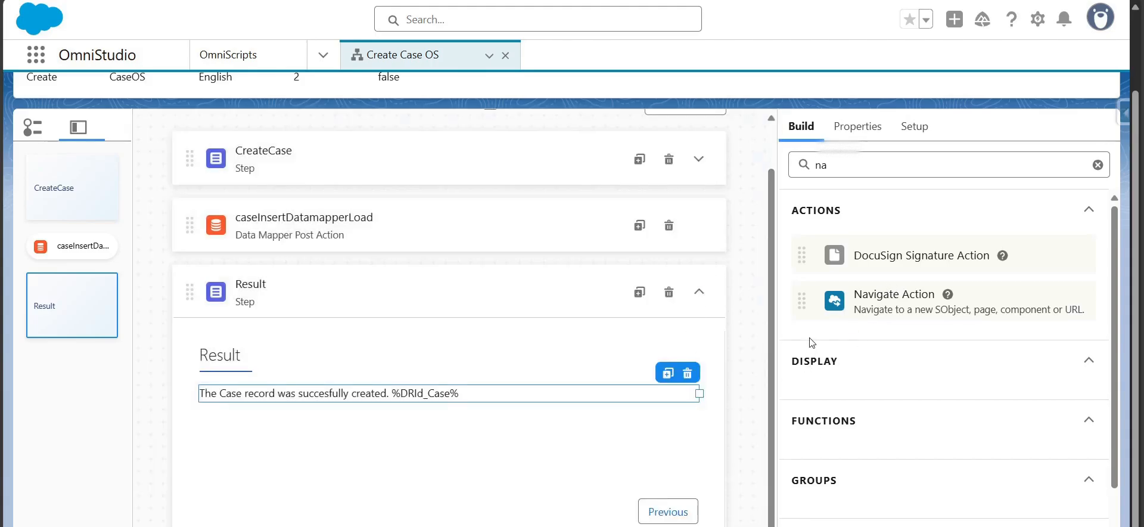
Add a Navigate Action below the text block in the Result step and select the text block
{"action": "left_click_drag", "start_coordinate": [823, 307], "coordinate": [475, 475]}
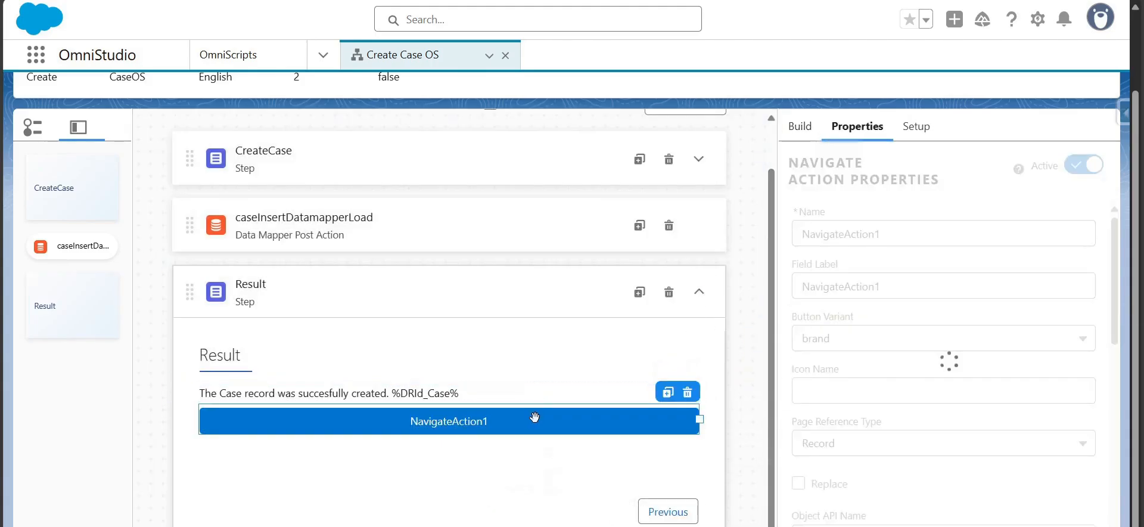
{"action": "left_click", "coordinate": [420, 393]}
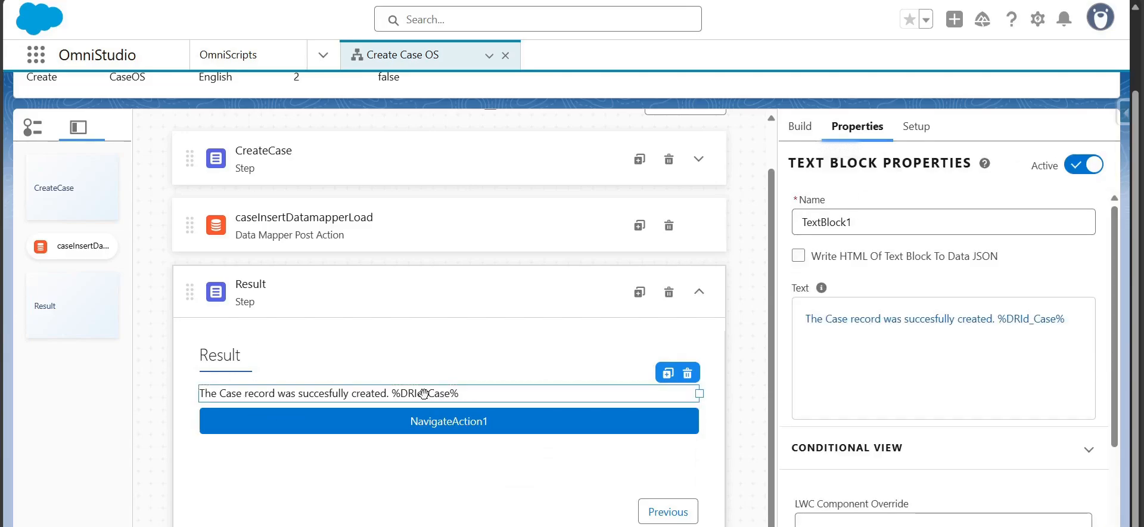
Narrow the Navigate Action button in the Result step to about a quarter of its width and name it NavigateActionCase
{"action": "left_click", "coordinate": [547, 422]}
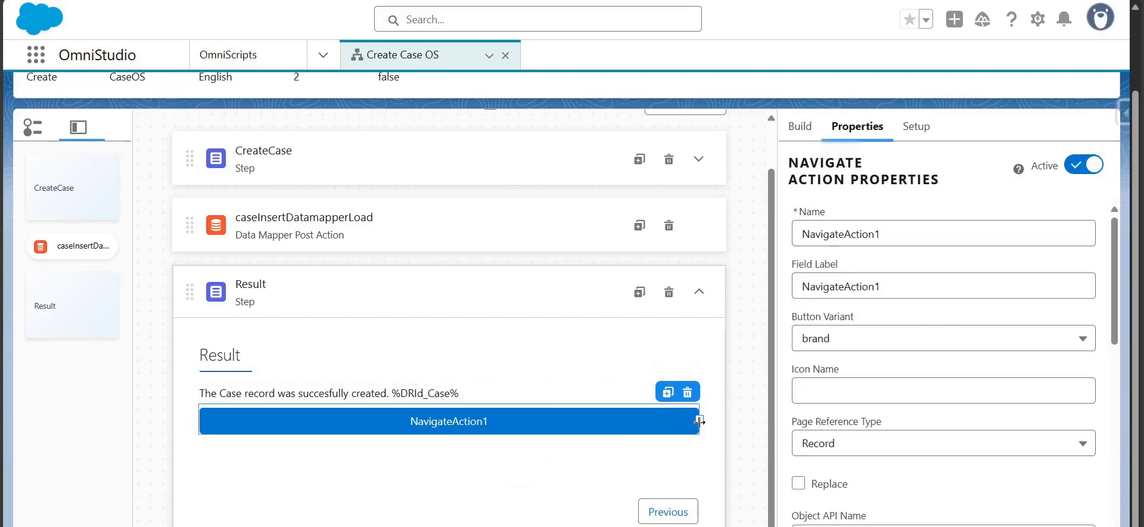
{"action": "left_click_drag", "start_coordinate": [700, 421], "coordinate": [274, 423]}
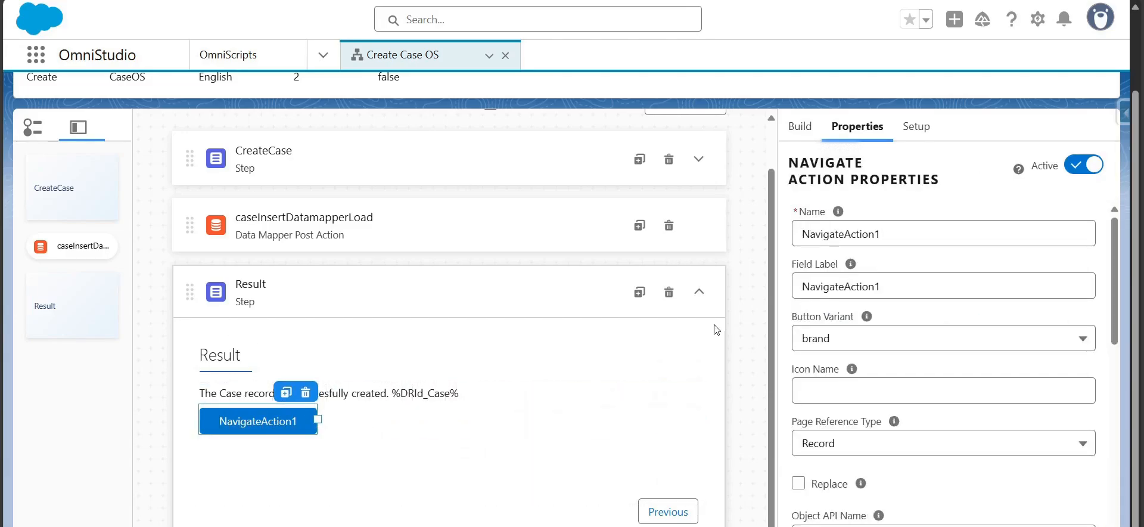
{"action": "left_click", "coordinate": [902, 231]}
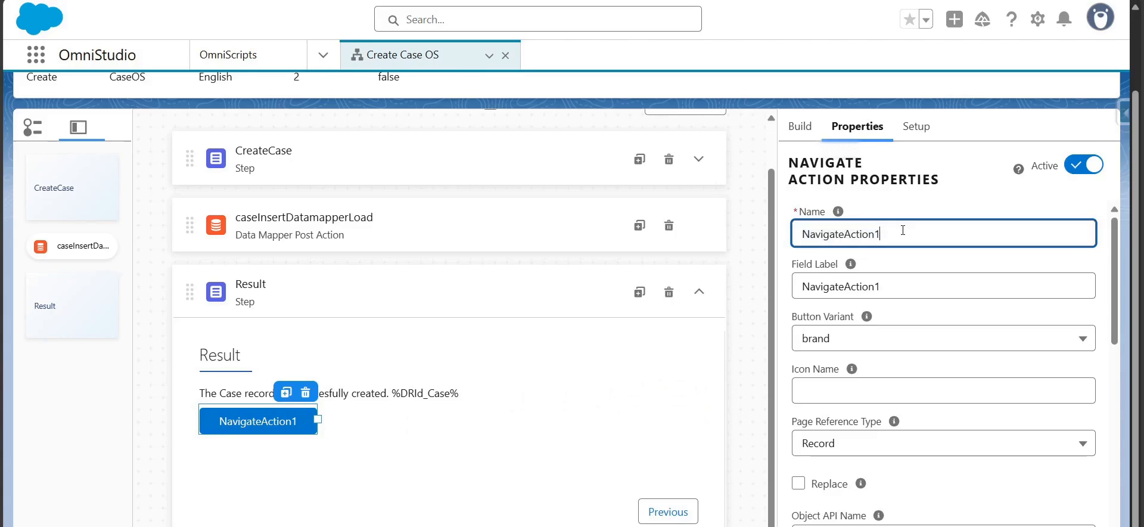
{"action": "key", "text": "BackSpace"}
{"action": "type", "text": "Case"}
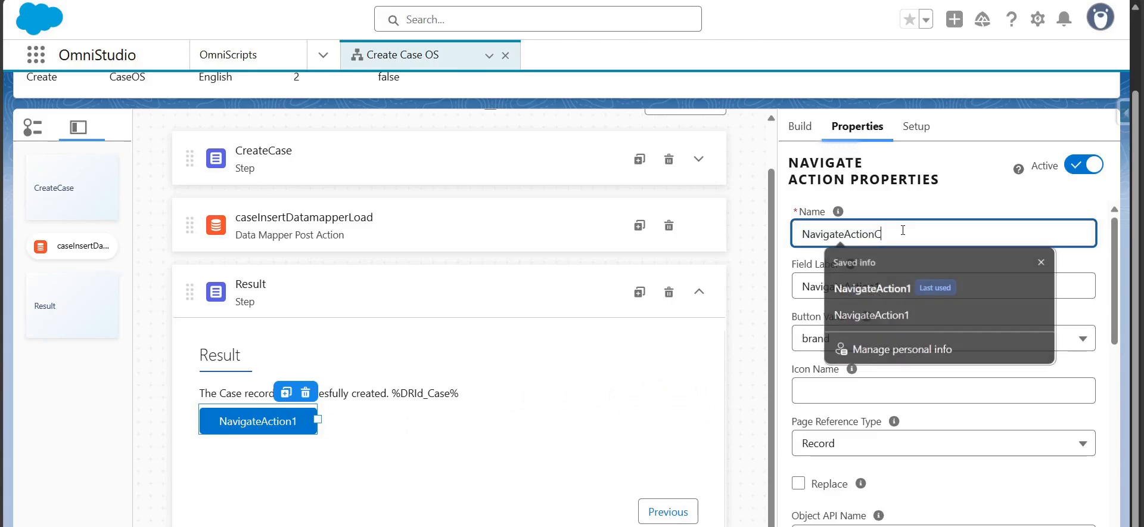
{"action": "key", "text": "Tab"}
Set the Navigate Action's field label to "Navigate to Case", correcting the spelling of Navigate
{"action": "key", "text": "Tab"}
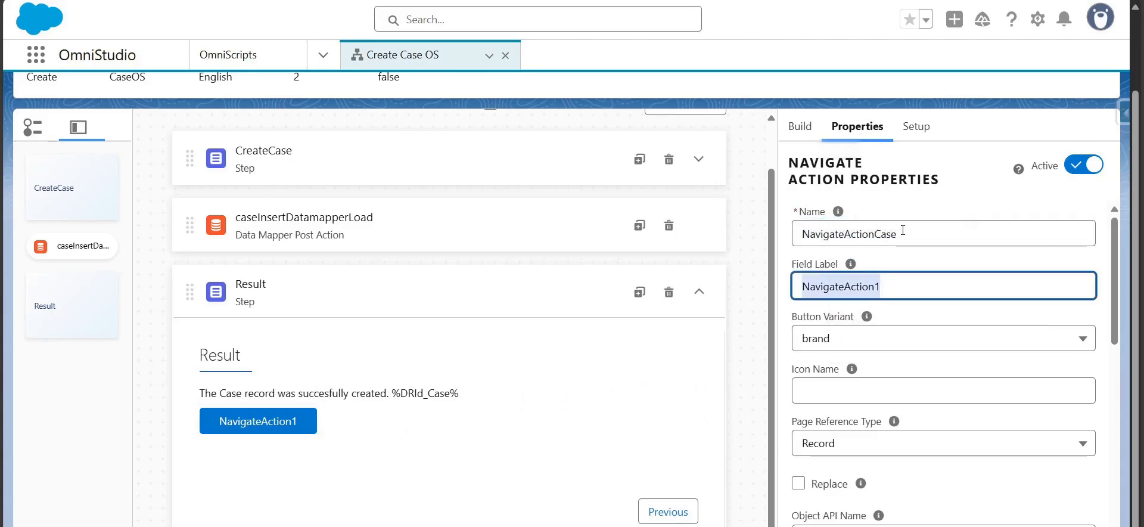
{"action": "type", "text": "N"}
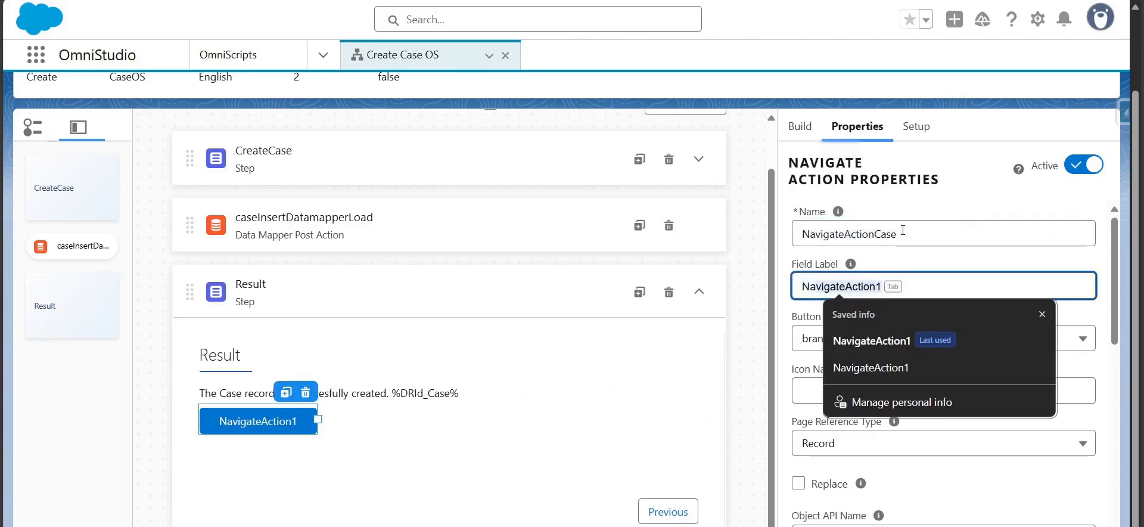
{"action": "type", "text": "aviag"}
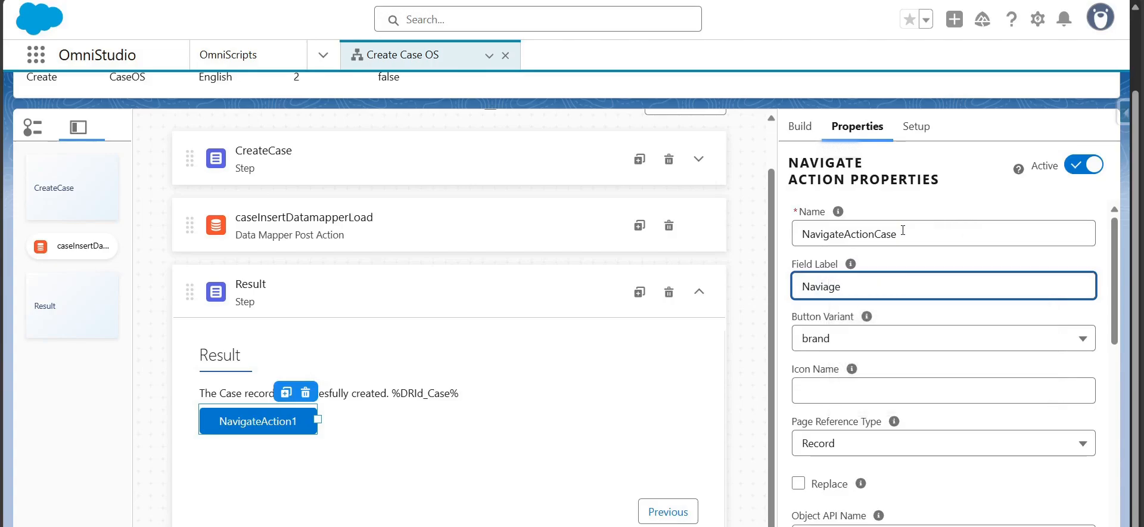
{"action": "type", "text": "ate to Cas"}
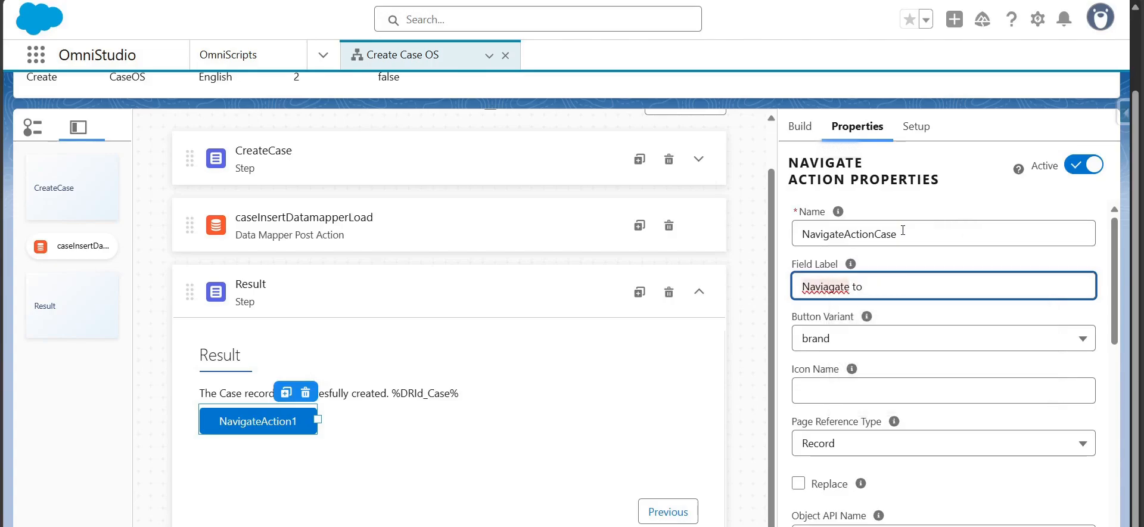
{"action": "right_click", "coordinate": [828, 286]}
{"action": "left_click", "coordinate": [833, 343]}
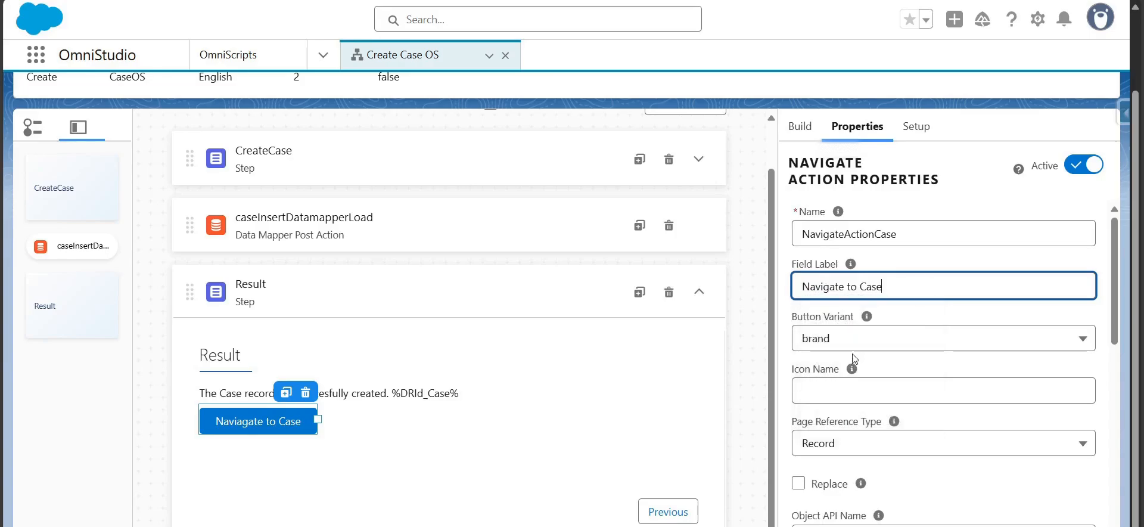
Try the success button variant on the Navigate to Case button and switch it back to brand
{"action": "left_click", "coordinate": [861, 339]}
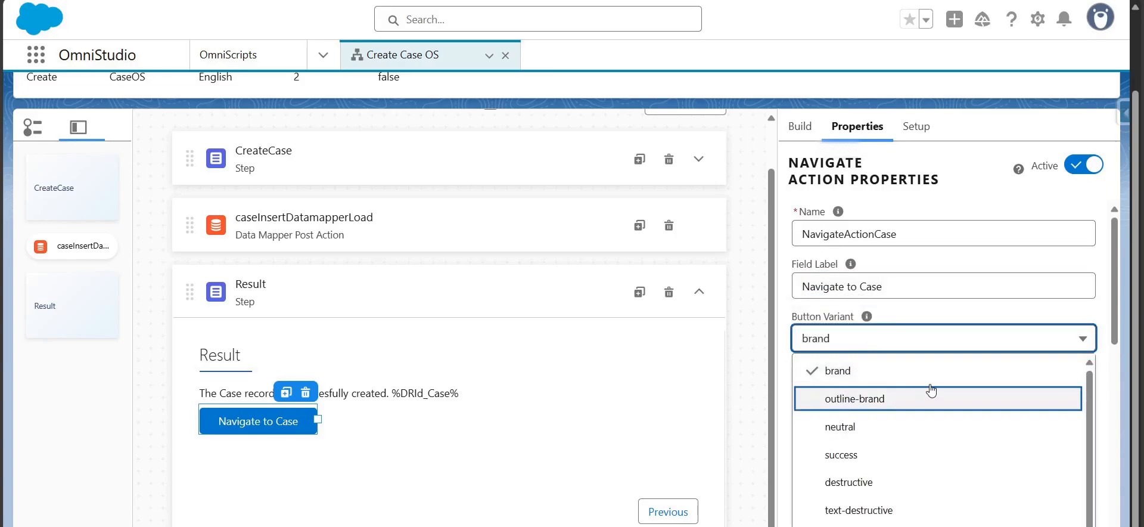
{"action": "left_click", "coordinate": [852, 456]}
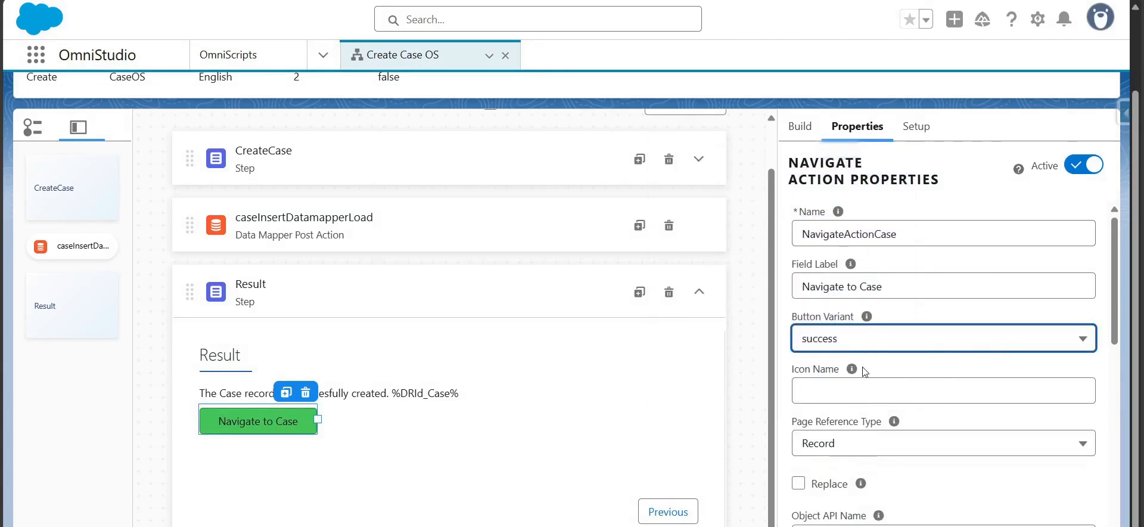
{"action": "left_click", "coordinate": [941, 351]}
{"action": "left_click", "coordinate": [856, 370]}
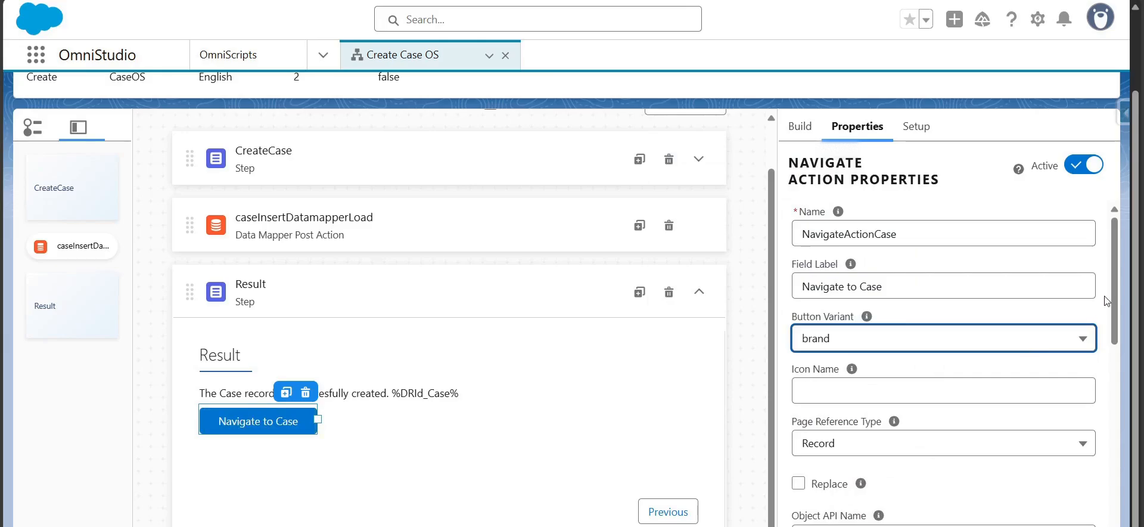
Look through the Navigate Action's Page Reference Type options, keeping Record selected, and check the Replace option's help
{"action": "scroll", "coordinate": [1115, 325], "scroll_direction": "down", "scroll_amount": 1}
{"action": "scroll", "coordinate": [1114, 324], "scroll_direction": "down", "scroll_amount": 2}
{"action": "left_click", "coordinate": [906, 279]}
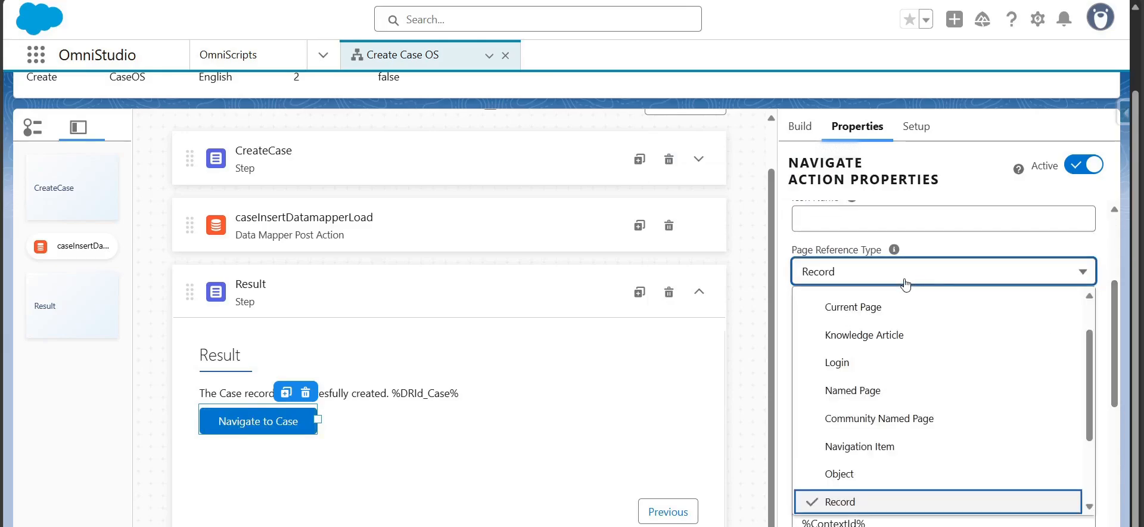
{"action": "left_click", "coordinate": [792, 268]}
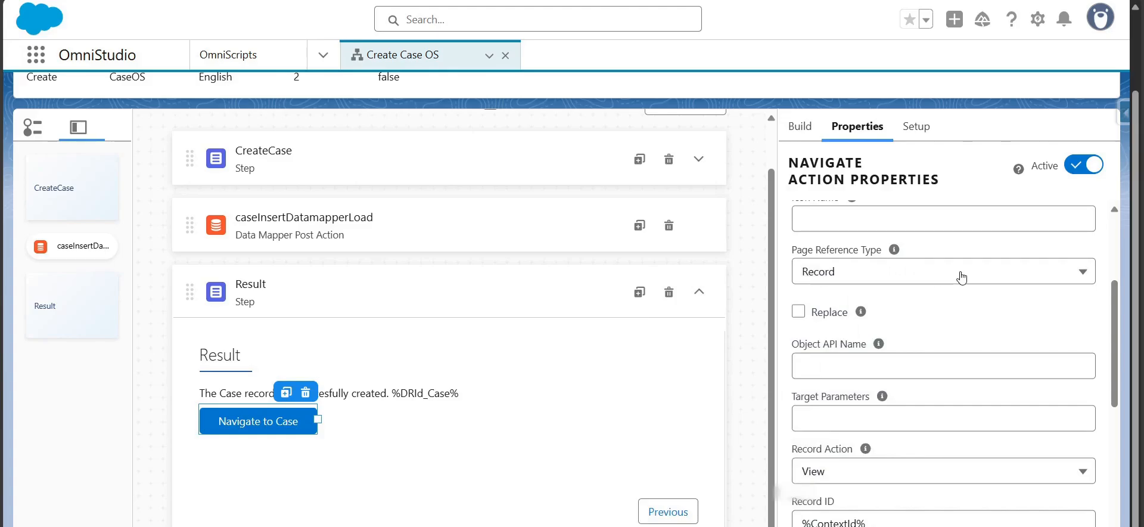
{"action": "left_click", "coordinate": [941, 277]}
{"action": "left_click_drag", "start_coordinate": [1089, 390], "coordinate": [1088, 358]}
{"action": "left_click", "coordinate": [786, 262]}
{"action": "left_click", "coordinate": [849, 274]}
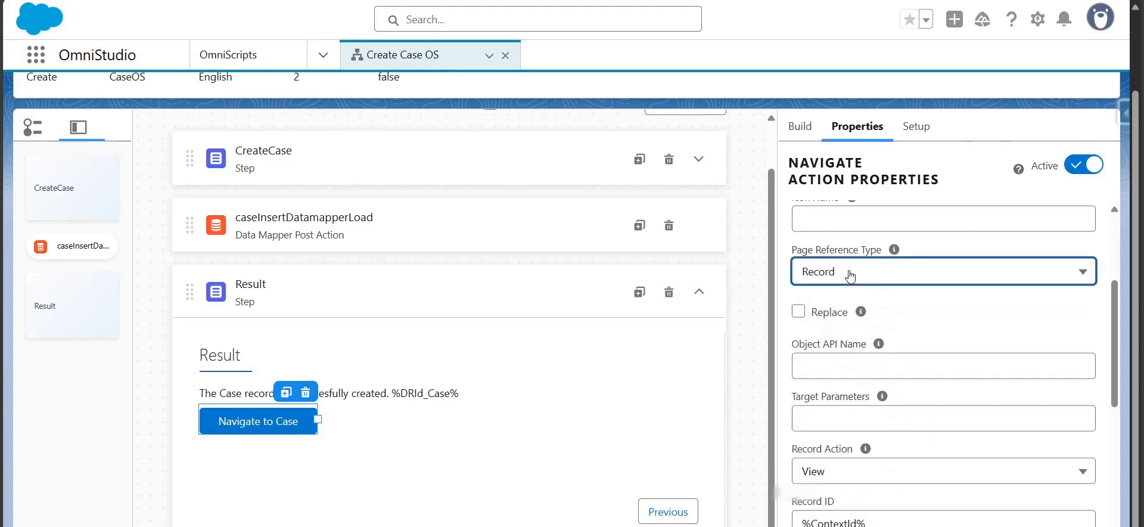
{"action": "left_click_drag", "start_coordinate": [1088, 391], "coordinate": [1088, 438]}
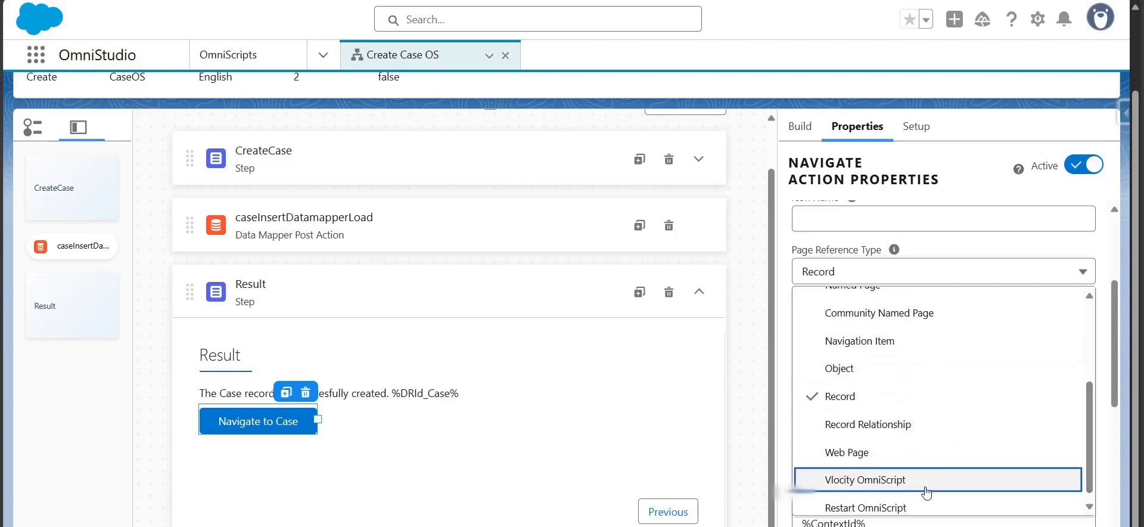
{"action": "left_click", "coordinate": [1103, 418]}
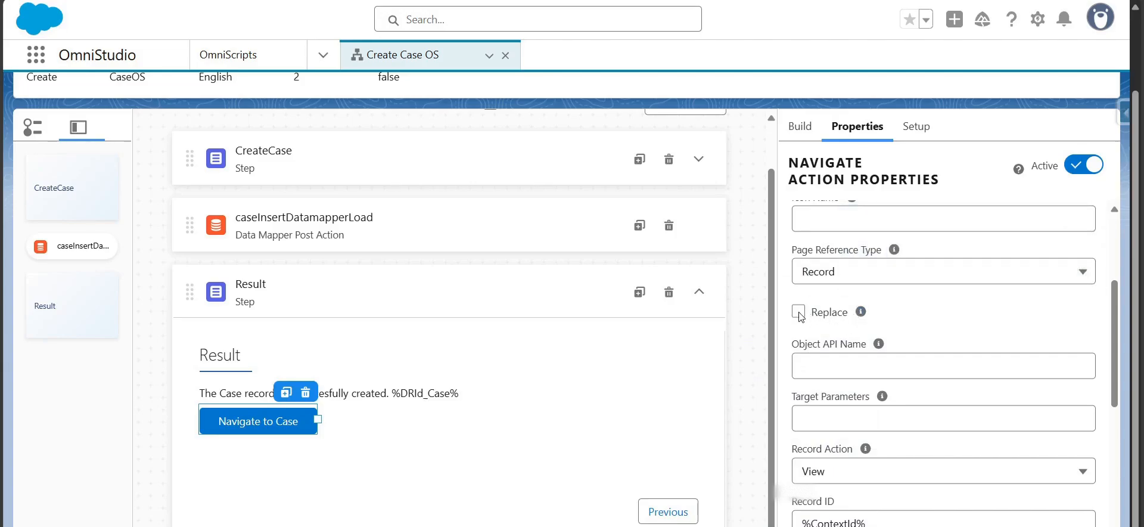
{"action": "mouse_move", "coordinate": [858, 316]}
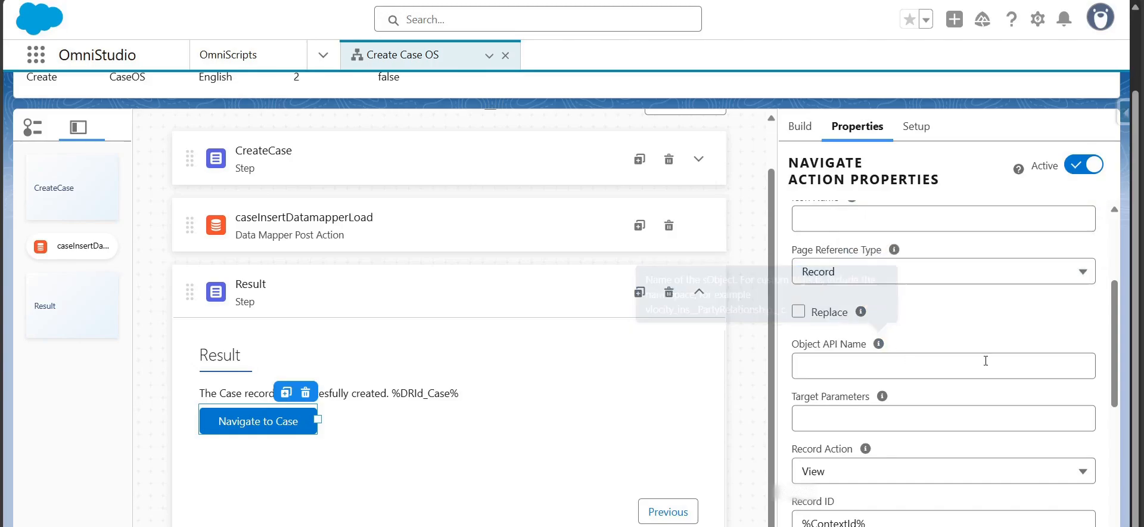
Set the Navigate Action's Object API Name to Case and check the Record Action options, keeping View
{"action": "left_click", "coordinate": [860, 377]}
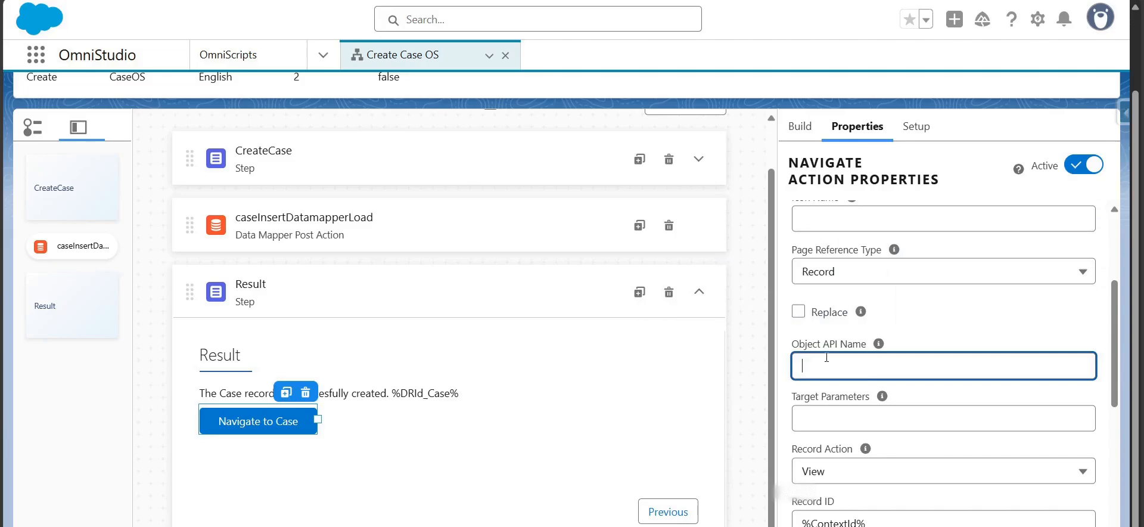
{"action": "left_click_drag", "start_coordinate": [1114, 342], "coordinate": [1111, 398]}
{"action": "left_click", "coordinate": [862, 312]}
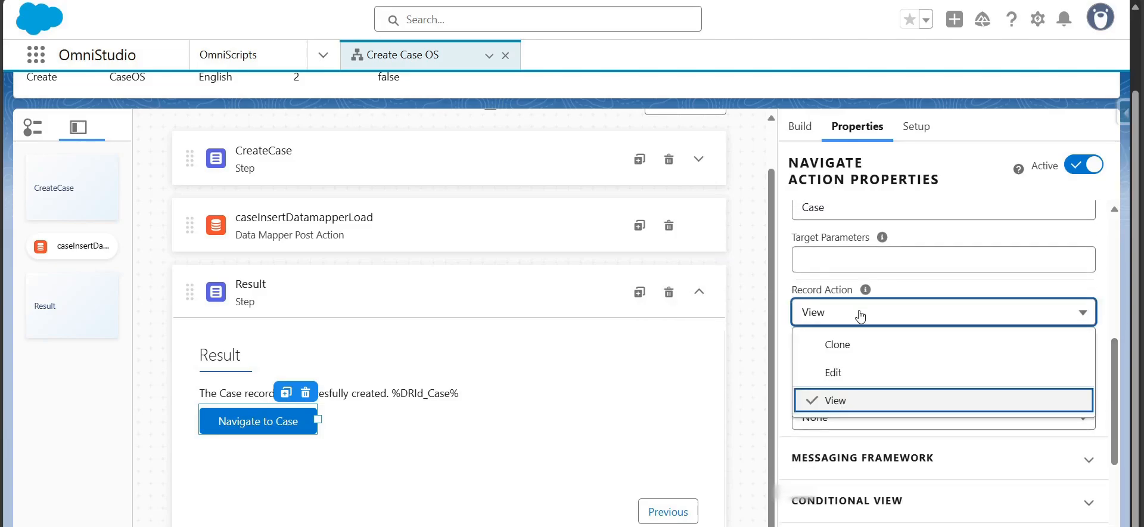
{"action": "left_click", "coordinate": [785, 292]}
{"action": "left_click", "coordinate": [821, 313]}
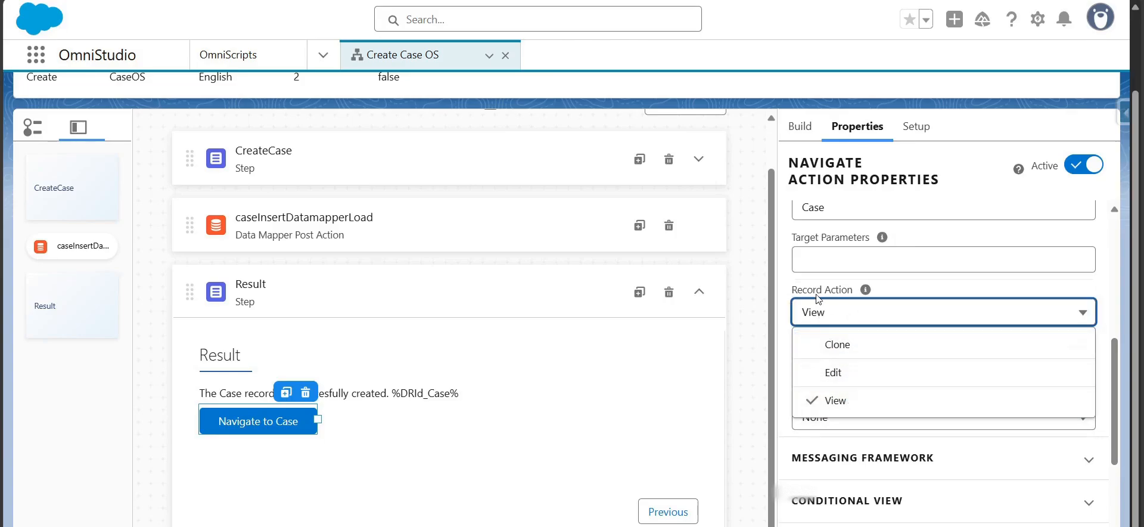
{"action": "left_click", "coordinate": [855, 319]}
Set the Navigate Action's Record ID to %DRId_Case%
{"action": "left_click", "coordinate": [878, 360]}
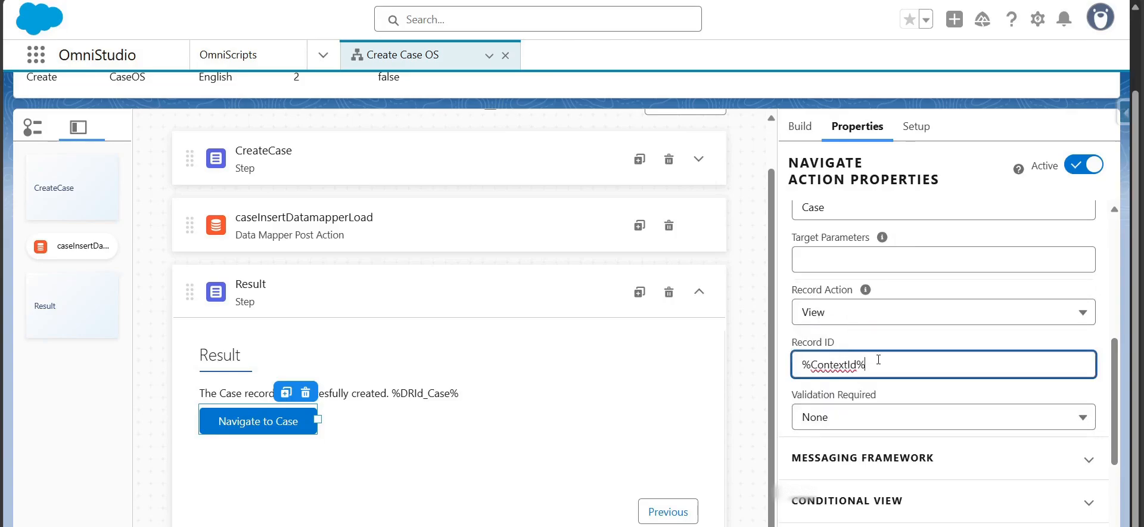
{"action": "key", "text": "ctrl+a"}
{"action": "type", "text": "%DRId_Case%"}
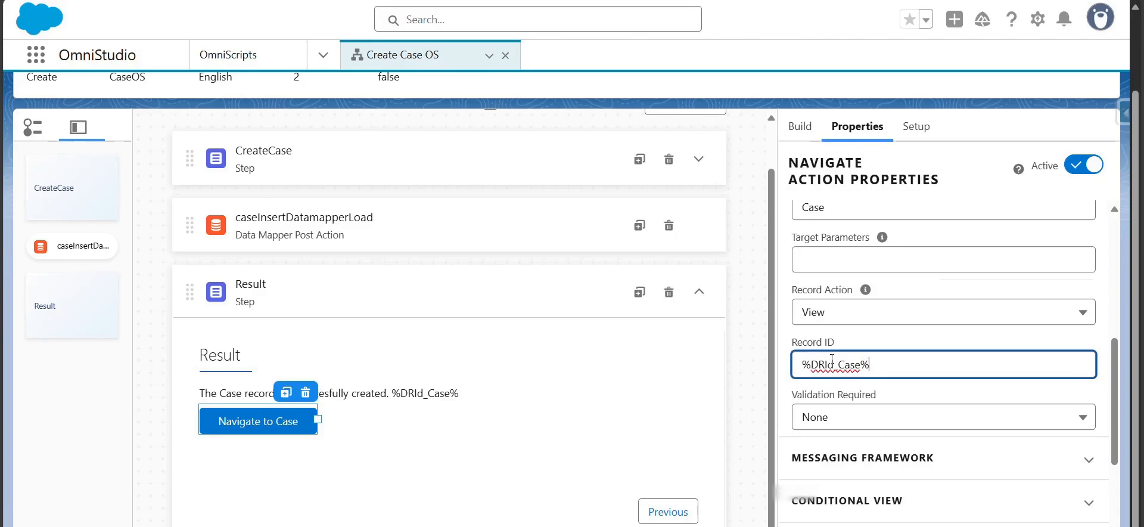
{"action": "left_click_drag", "start_coordinate": [800, 364], "coordinate": [883, 369]}
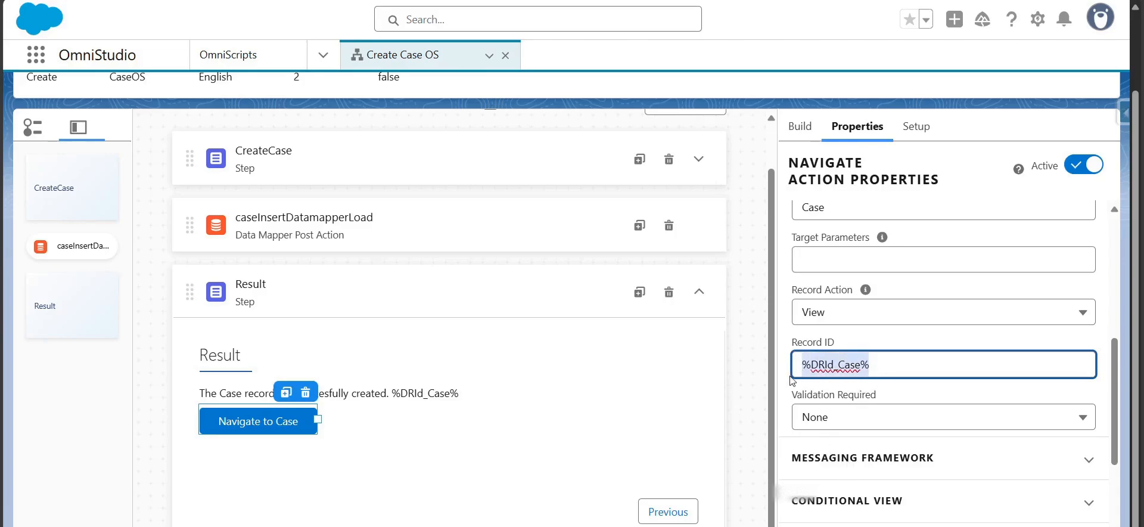
{"action": "left_click", "coordinate": [786, 344]}
Check the remaining Navigate Action properties and activate version 2 of the Create Case OmniScript
{"action": "left_click_drag", "start_coordinate": [1113, 420], "coordinate": [1112, 472]}
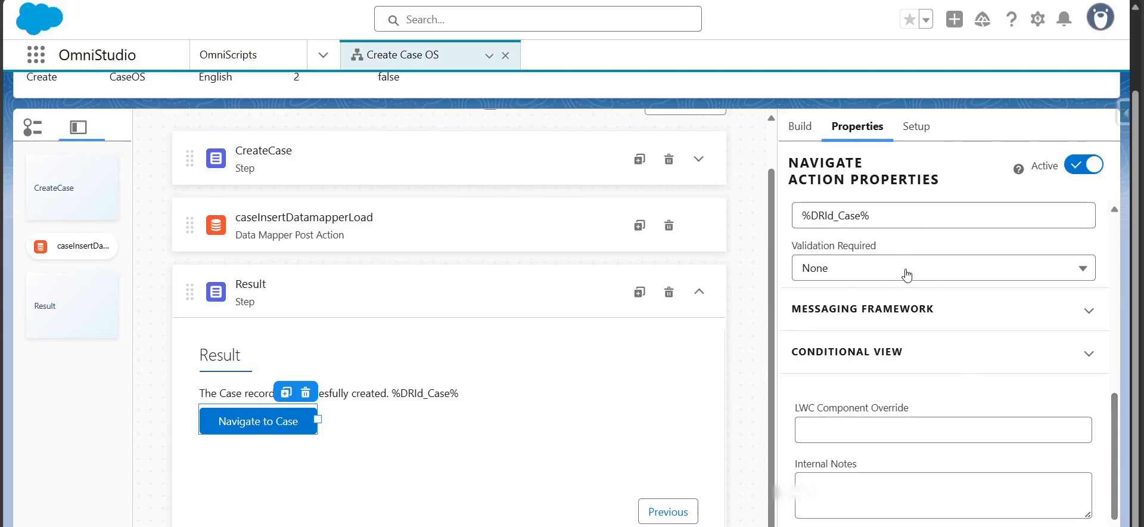
{"action": "left_click_drag", "start_coordinate": [1110, 435], "coordinate": [1113, 283]}
{"action": "left_click", "coordinate": [800, 126]}
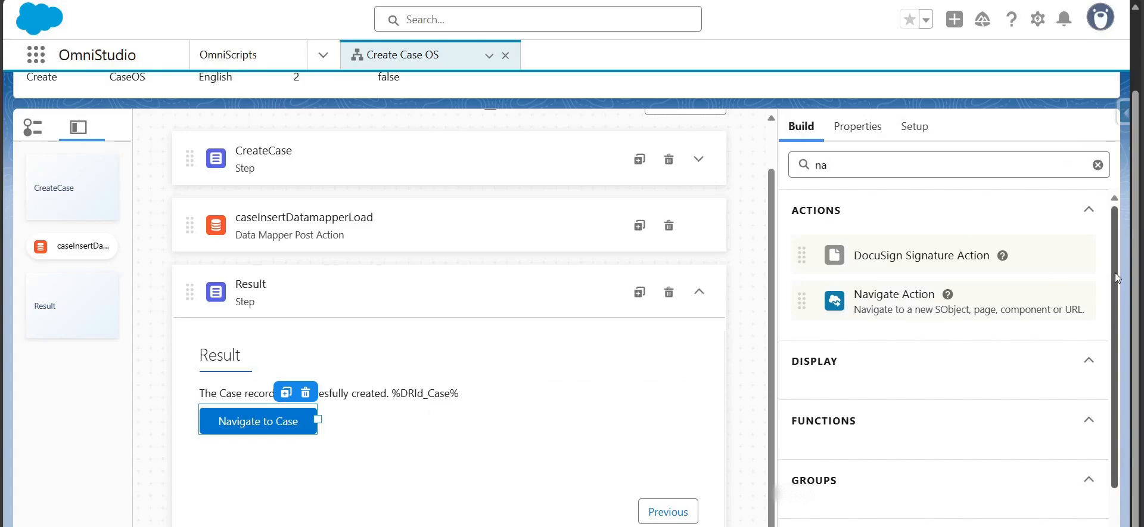
{"action": "scroll", "coordinate": [1120, 264], "scroll_direction": "up", "scroll_amount": 2}
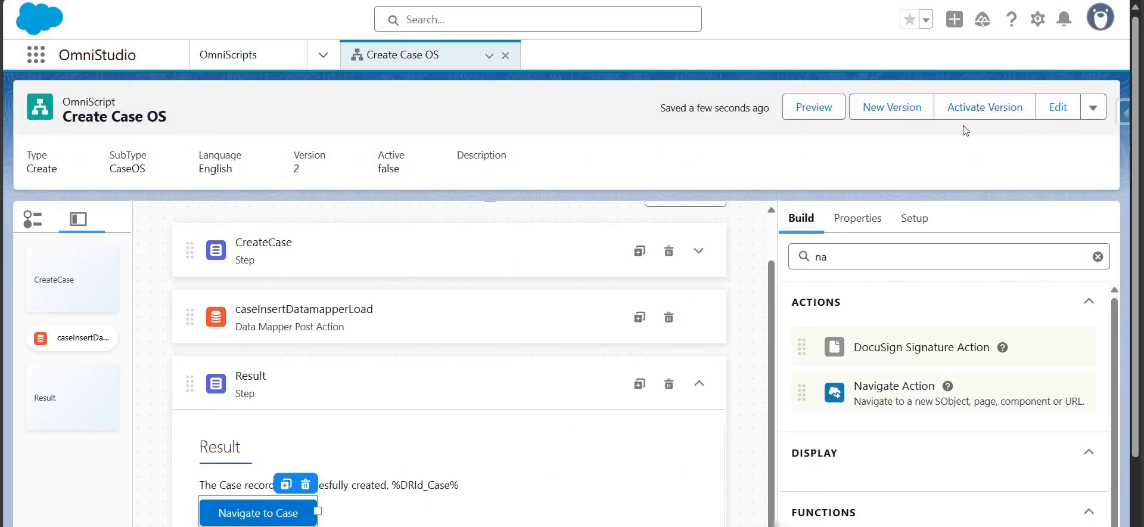
{"action": "left_click", "coordinate": [1001, 116]}
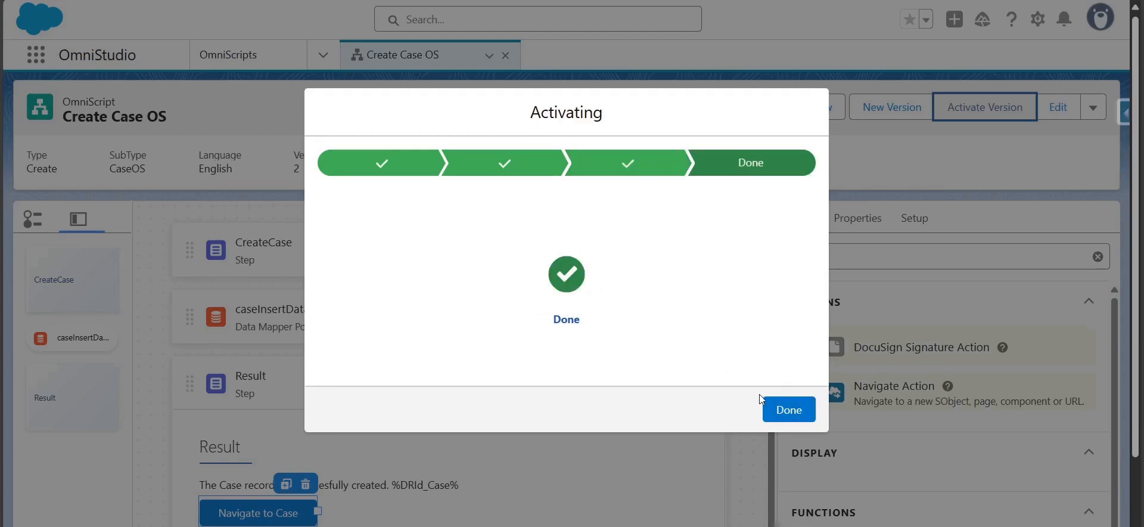
{"action": "left_click", "coordinate": [774, 411]}
Open the OmniScript's How To Launch instructions and copy the Lightning launch URL
{"action": "left_click", "coordinate": [1092, 107]}
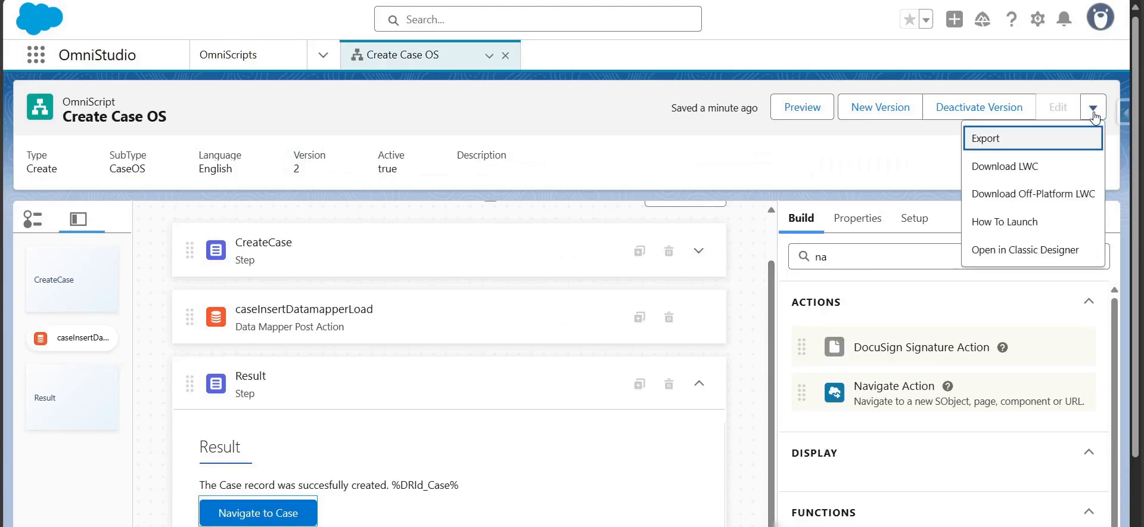
{"action": "left_click", "coordinate": [1045, 231]}
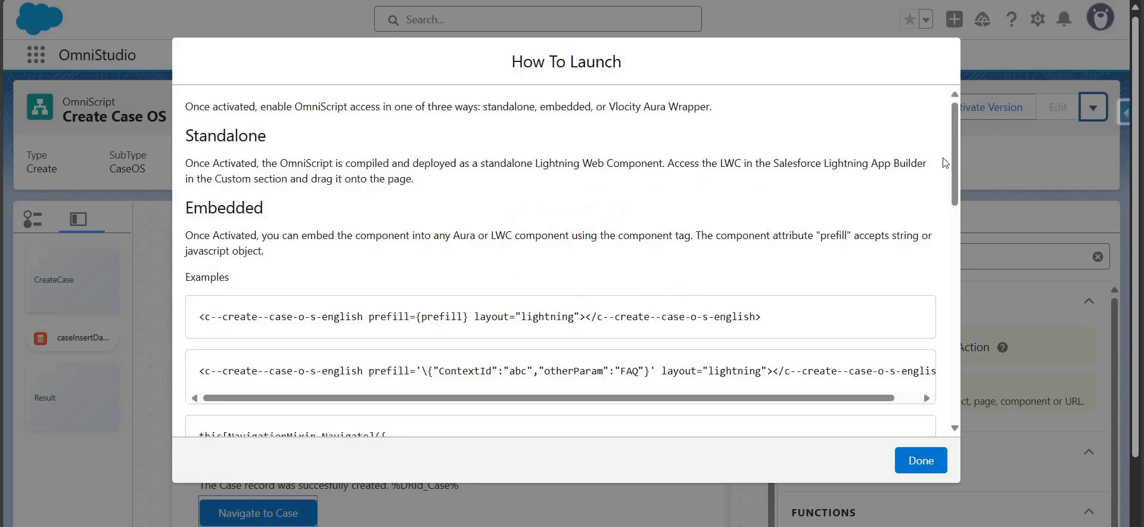
{"action": "left_click_drag", "start_coordinate": [951, 163], "coordinate": [951, 310]}
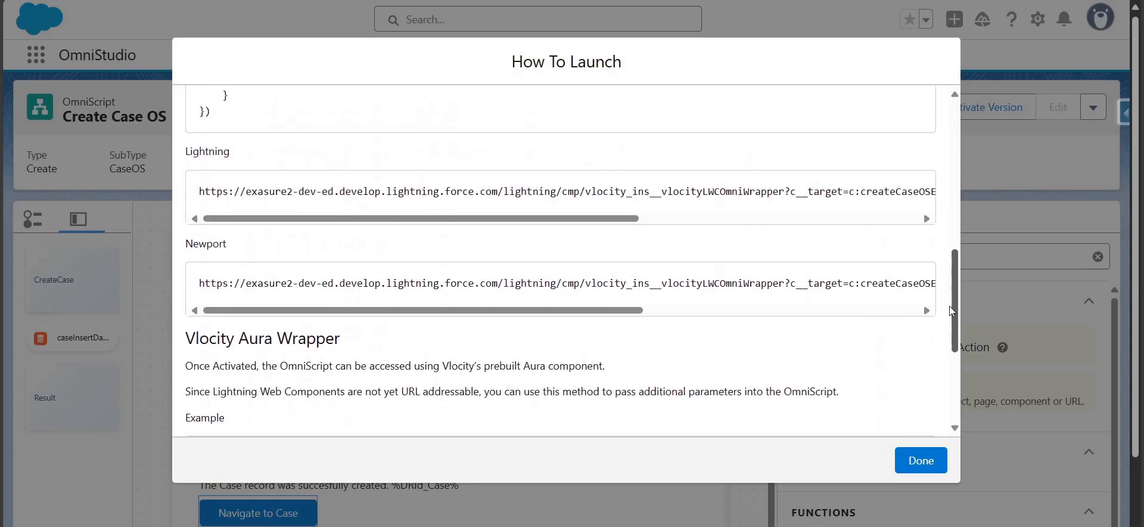
{"action": "left_click_drag", "start_coordinate": [200, 192], "coordinate": [998, 201]}
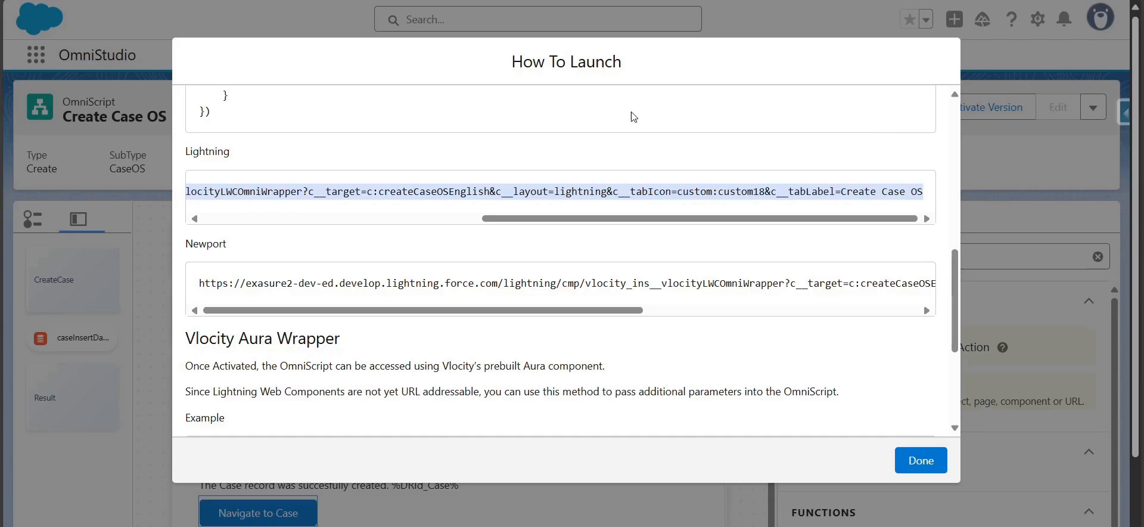
Load the copied Lightning URL in a new browser tab and close the OmniScript's launch instructions
{"action": "key", "text": "ctrl+t"}
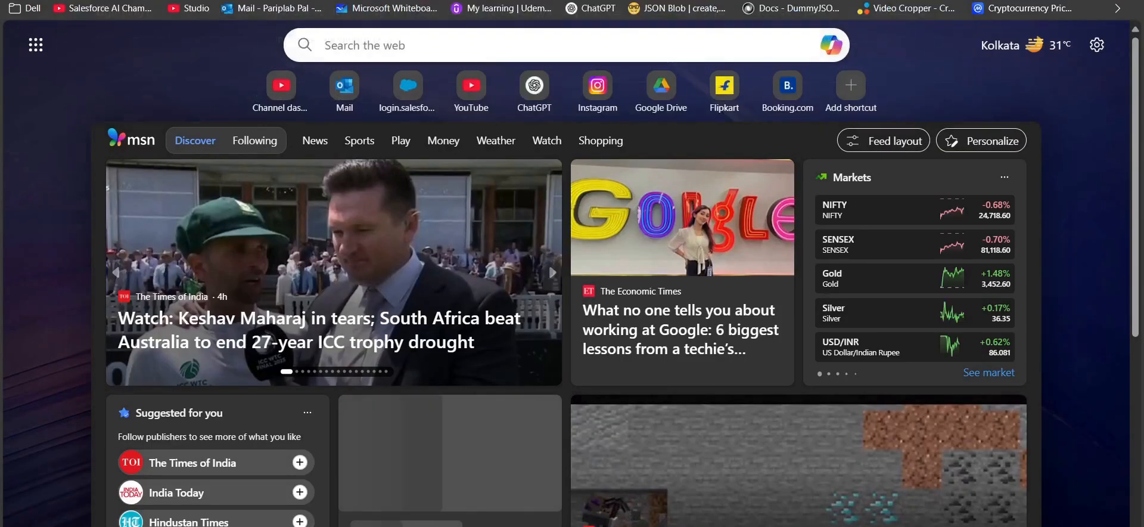
{"action": "key", "text": "ctrl+v"}
{"action": "key", "text": "Return"}
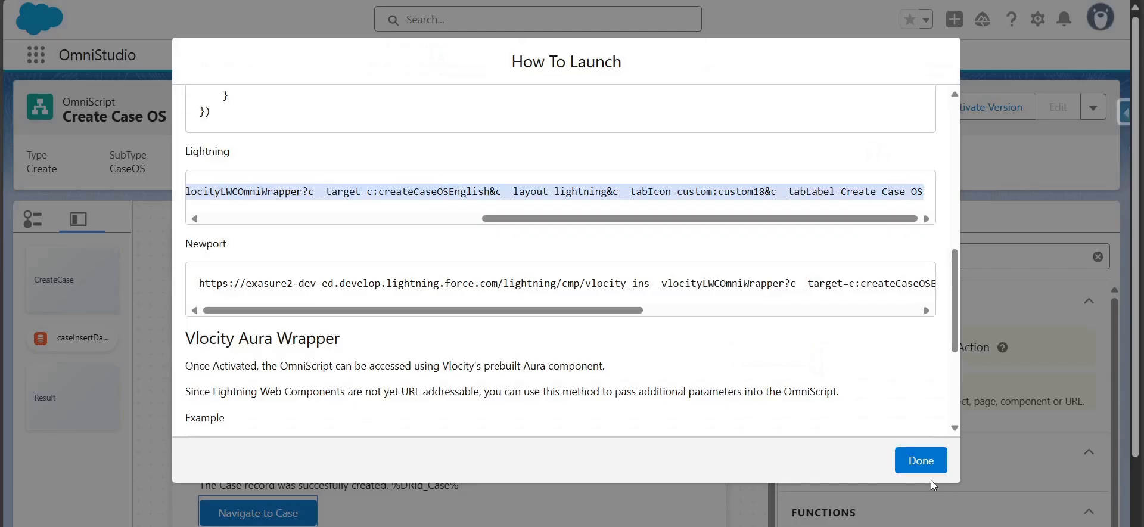
{"action": "left_click", "coordinate": [921, 461]}
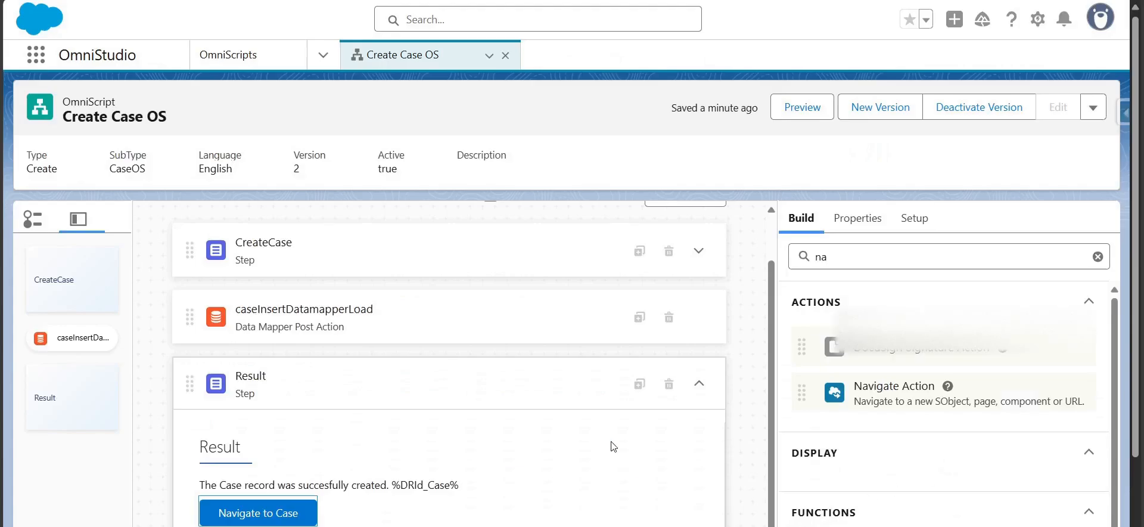
Preview the Create Case OmniScript and submit a case with the subject "test1", keeping the default origin, status and priority
{"action": "left_click", "coordinate": [797, 107]}
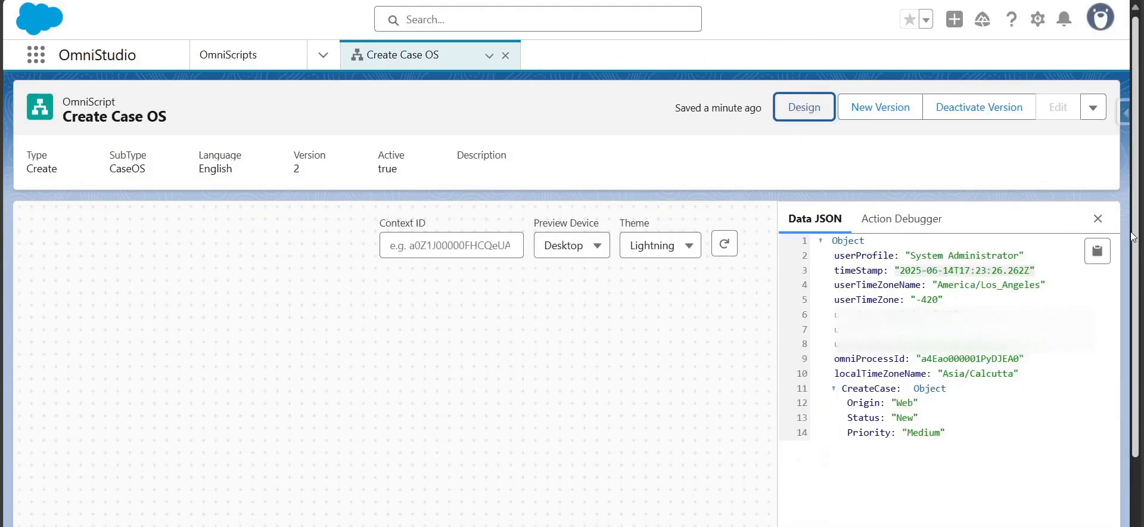
{"action": "scroll", "coordinate": [537, 358], "scroll_direction": "down", "scroll_amount": 2}
{"action": "left_click", "coordinate": [302, 311]}
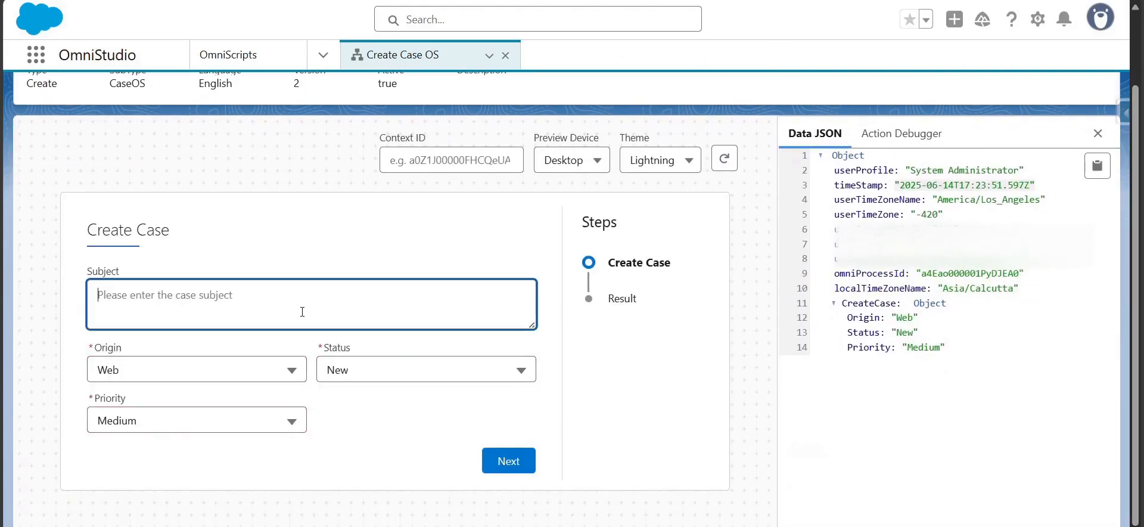
{"action": "type", "text": "test1"}
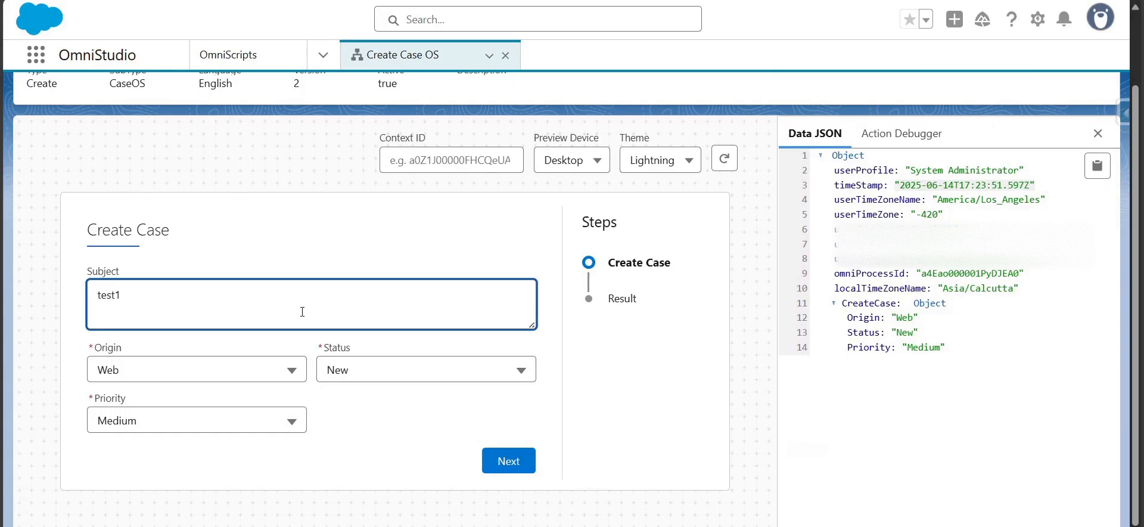
{"action": "left_click", "coordinate": [523, 462]}
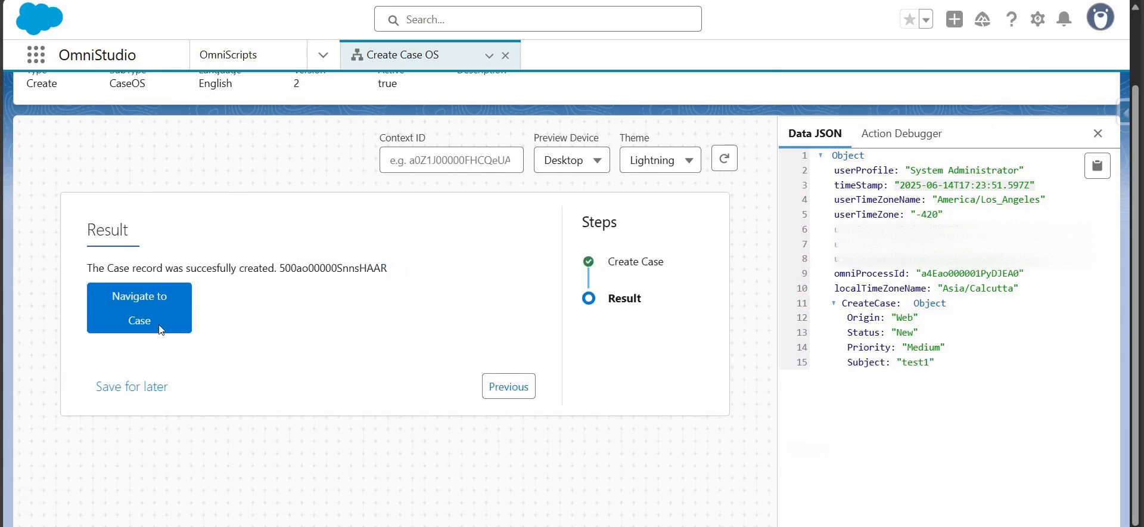
Try the Navigate to Case action in the preview's Result step with the Data JSON pane hidden, and restore the pane
{"action": "left_click", "coordinate": [1098, 134]}
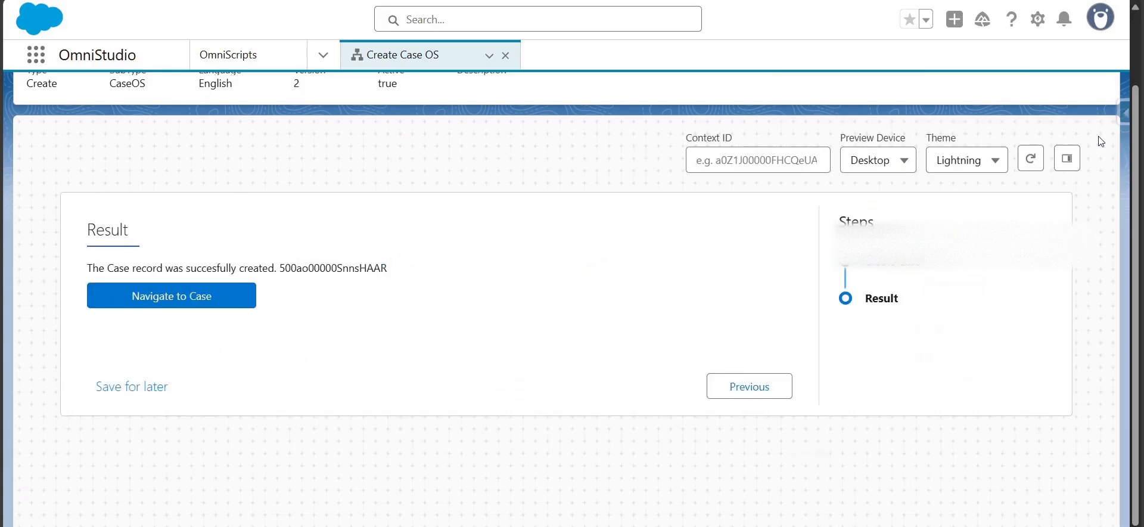
{"action": "left_click", "coordinate": [186, 306]}
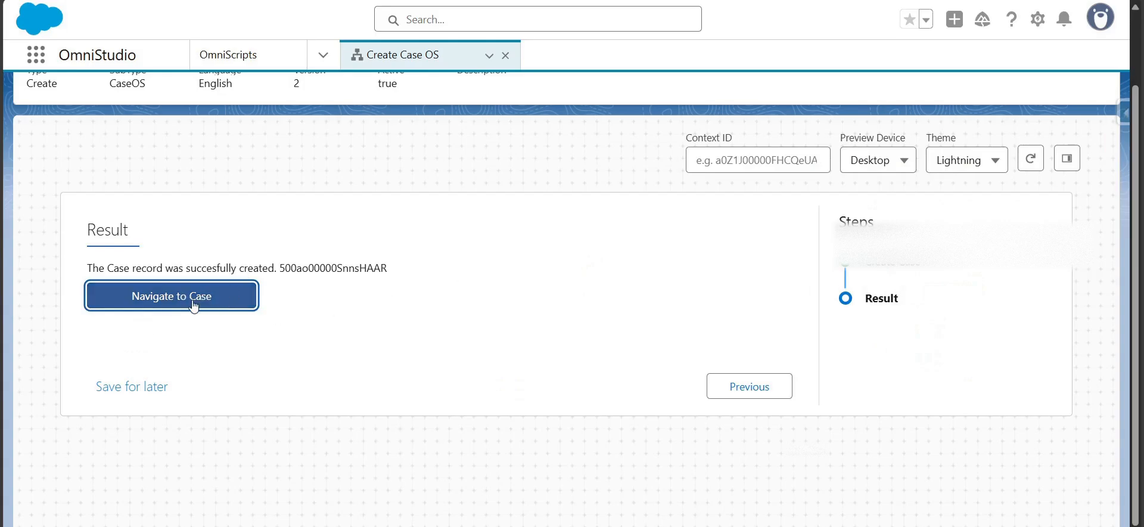
{"action": "left_click", "coordinate": [1066, 158]}
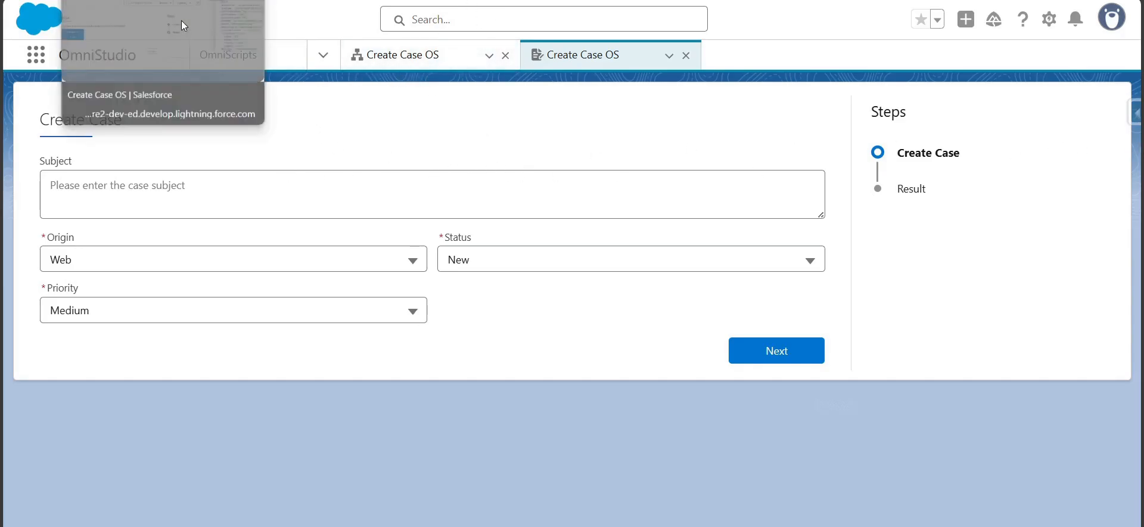
Create a case with the subject "test case" in the launched OmniScript, keeping the default origin, status and priority
{"action": "left_click", "coordinate": [195, 194]}
{"action": "type", "text": "test case"}
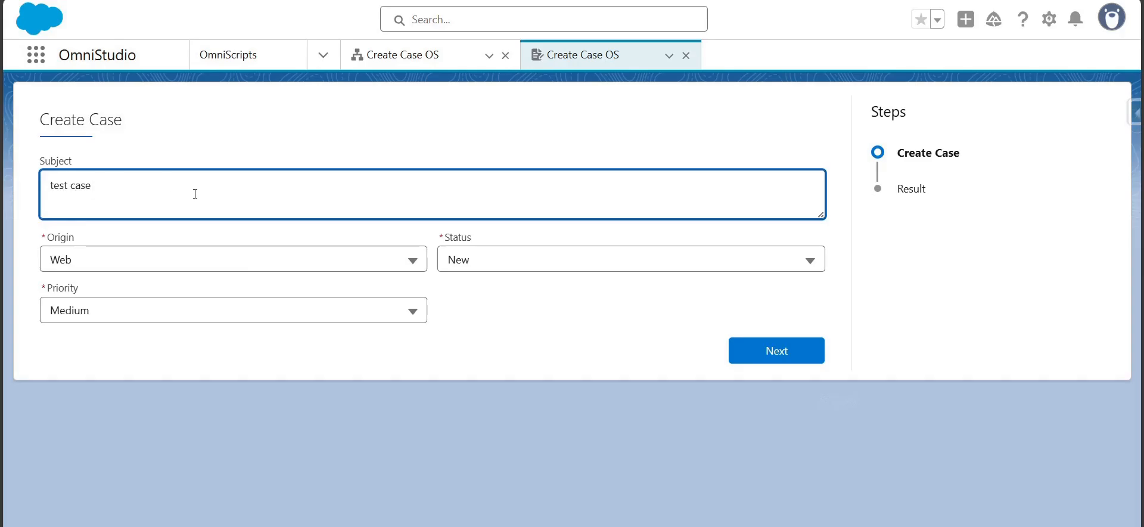
{"action": "left_click", "coordinate": [797, 356]}
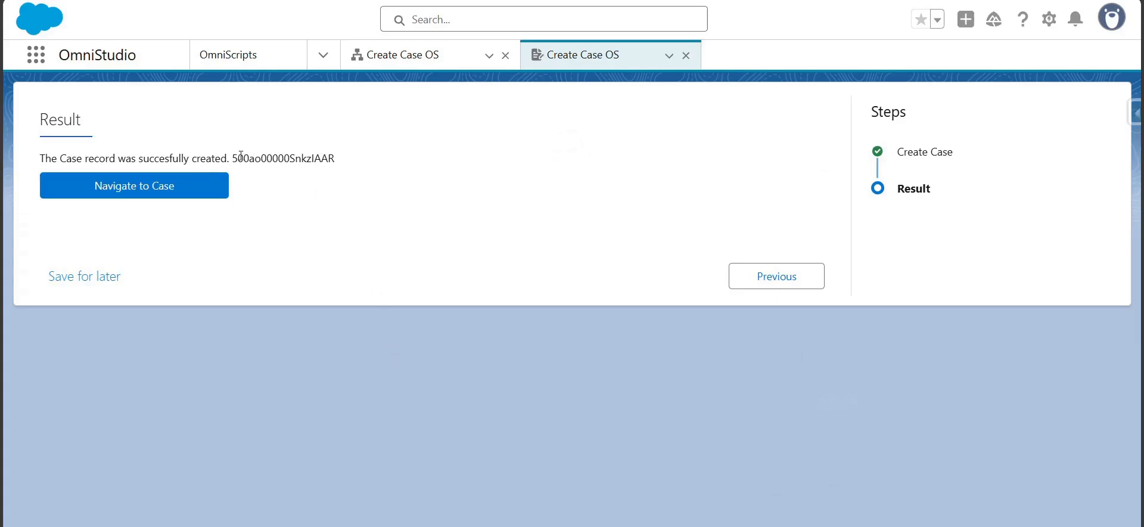
Highlight the new case's record ID in the Result step, navigate to the case and review its details
{"action": "left_click_drag", "start_coordinate": [231, 158], "coordinate": [349, 164]}
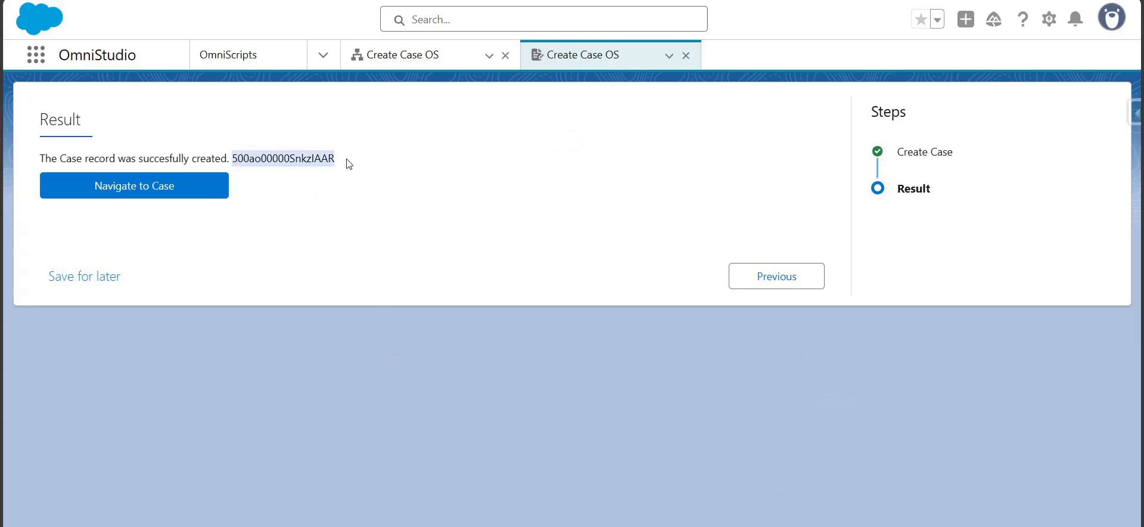
{"action": "left_click", "coordinate": [172, 191]}
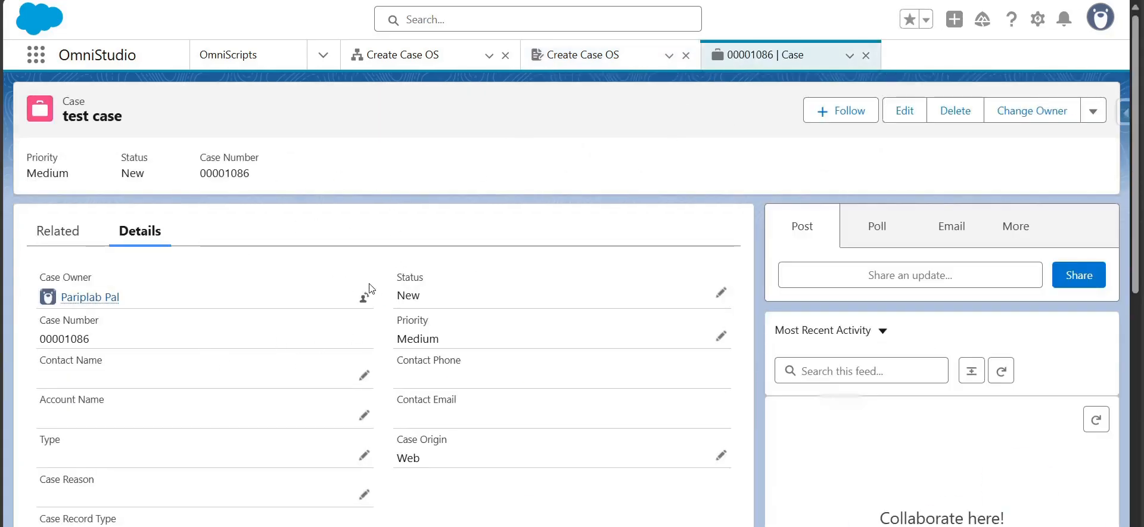
{"action": "scroll", "coordinate": [369, 289], "scroll_direction": "down", "scroll_amount": 5}
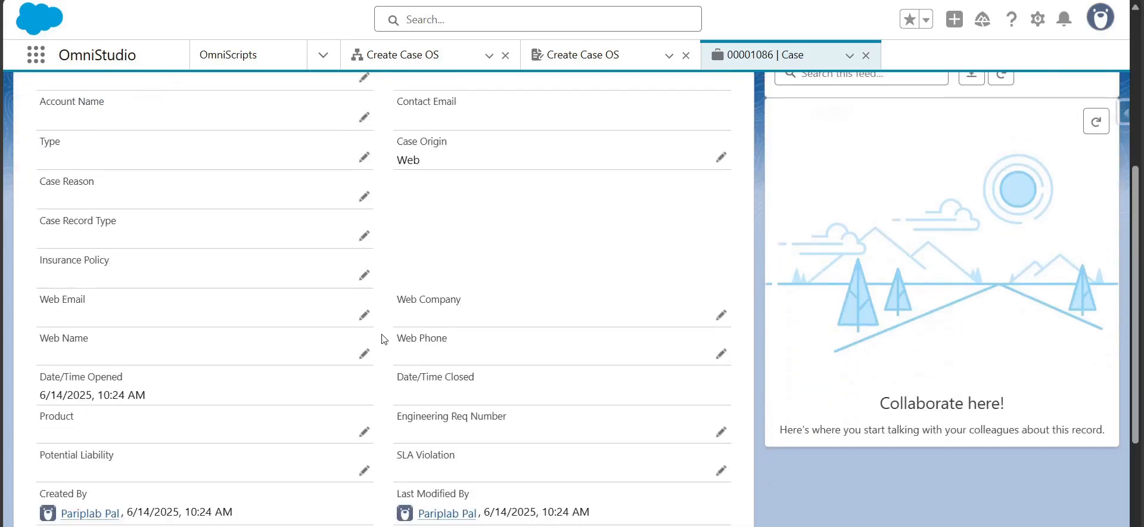
Return to the browser tab with the OmniScript preview, hide the Data JSON pane and switch back to the design view
{"action": "left_click", "coordinate": [236, 1]}
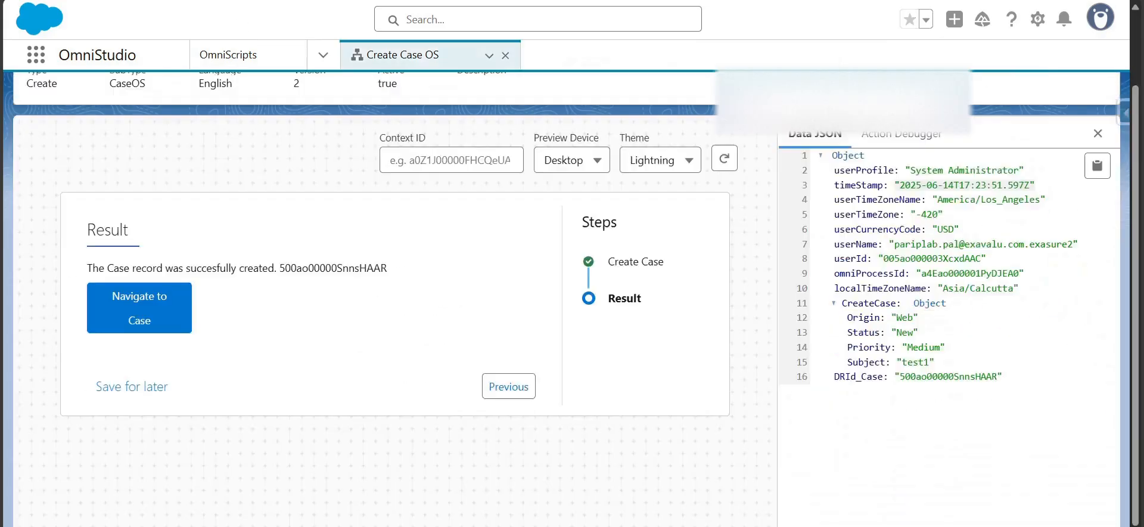
{"action": "left_click", "coordinate": [1098, 133]}
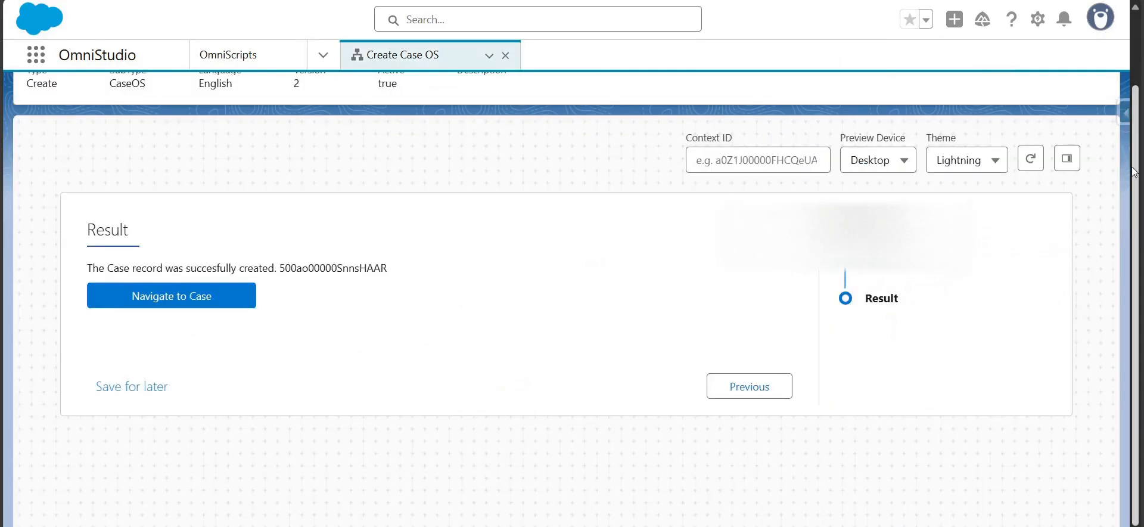
{"action": "scroll", "coordinate": [953, 149], "scroll_direction": "up", "scroll_amount": 1}
{"action": "left_click", "coordinate": [804, 84]}
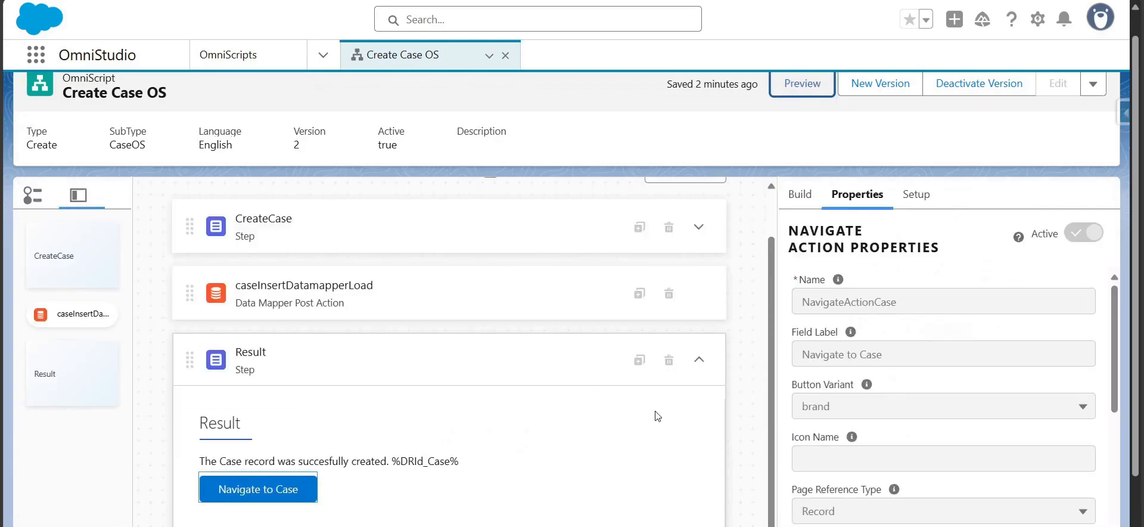